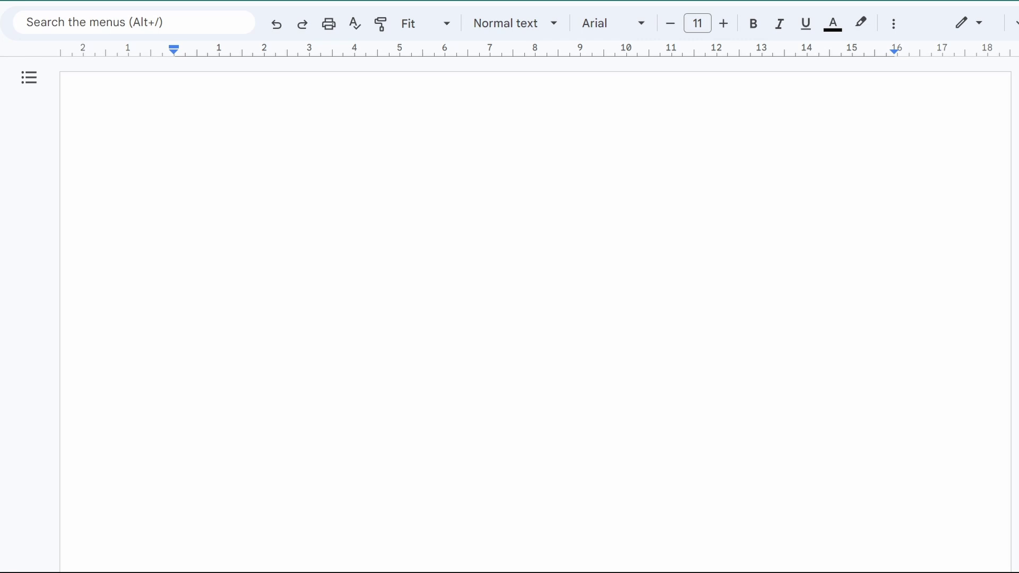
# Step: Insert the /meetings schedule into Google Docs with Saturday ticked and room 851
pyautogui.write('/table')
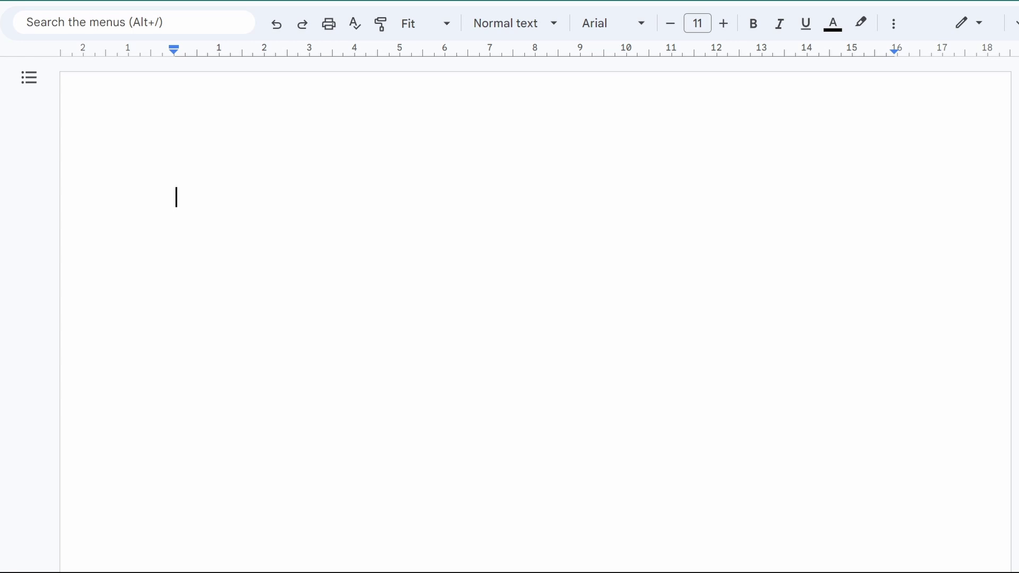
pyautogui.write('/meetings')
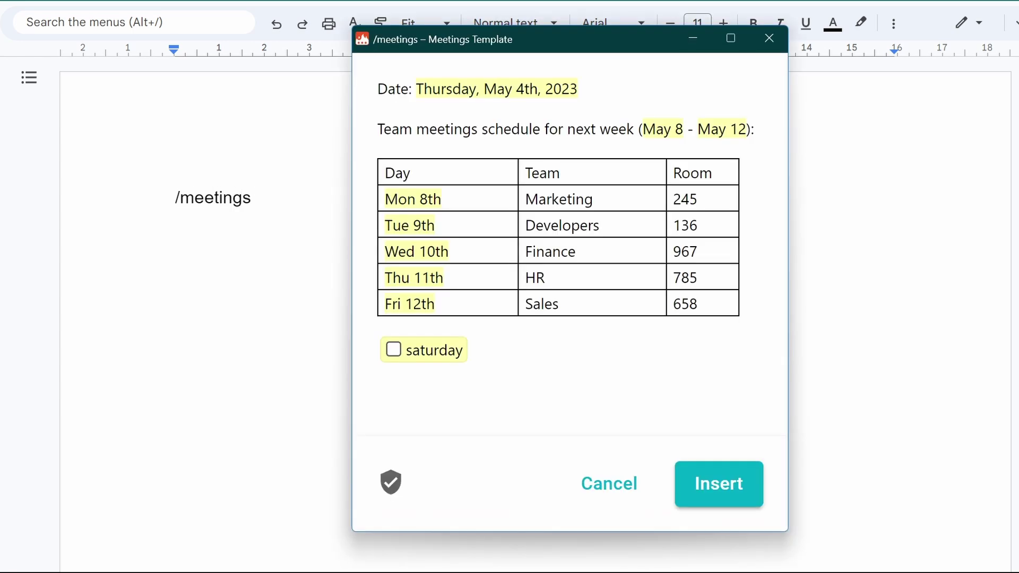
pyautogui.press('space')
pyautogui.press('Tab')
pyautogui.write('851')
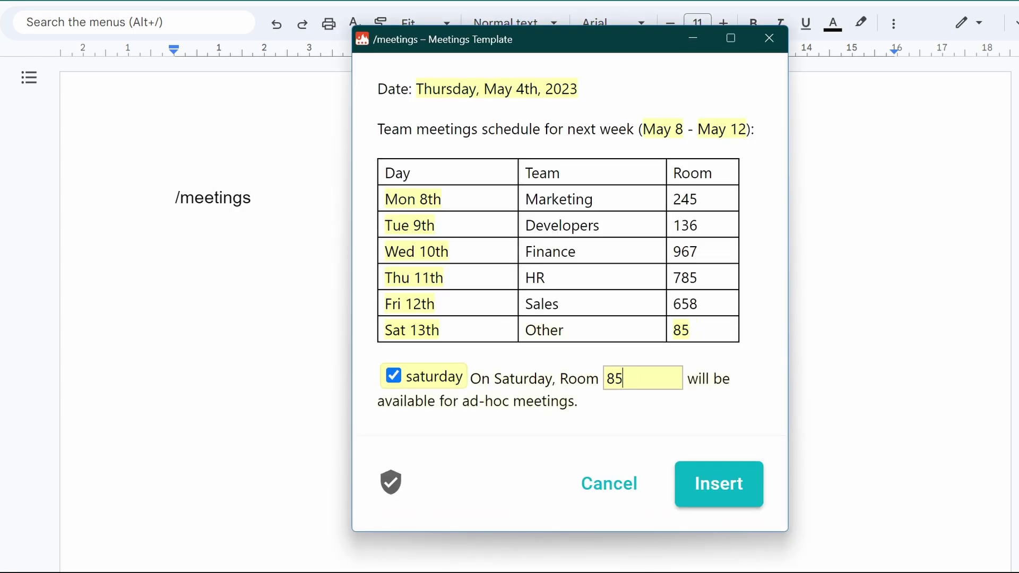
pyautogui.click(728, 487)
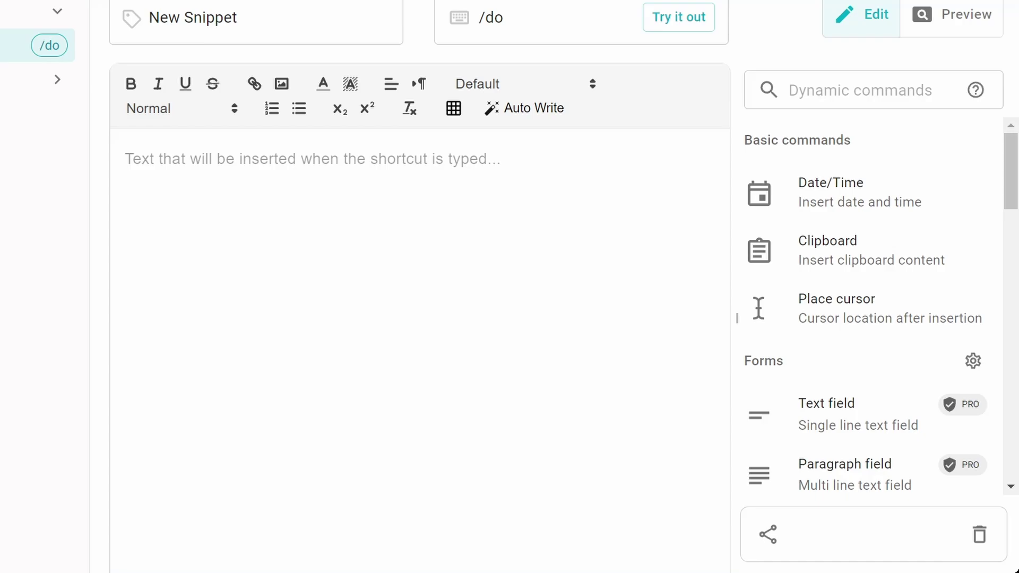
# Step: Insert a 4 x 3 table into the snippet
pyautogui.click(387, 53)
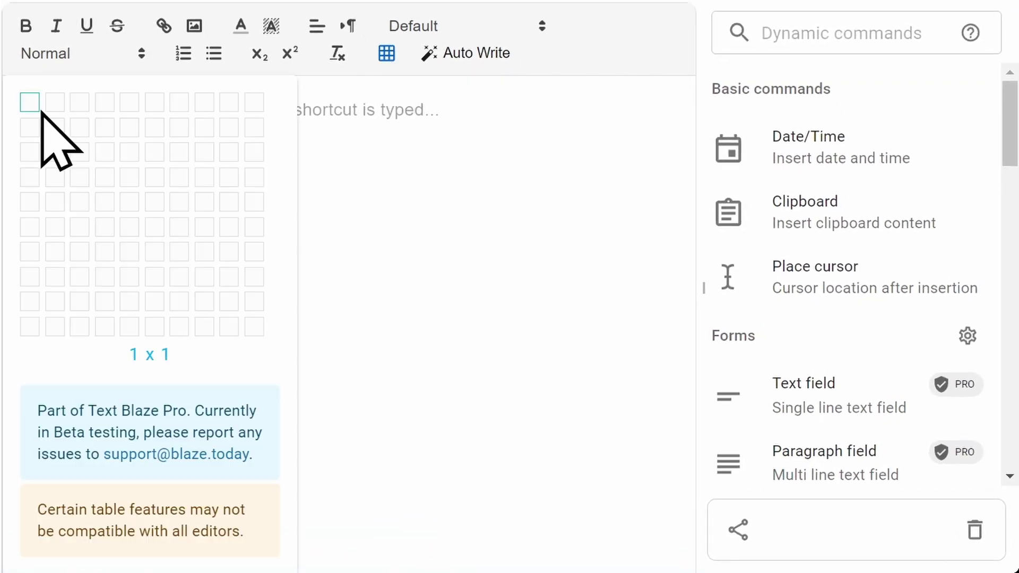
pyautogui.click(105, 155)
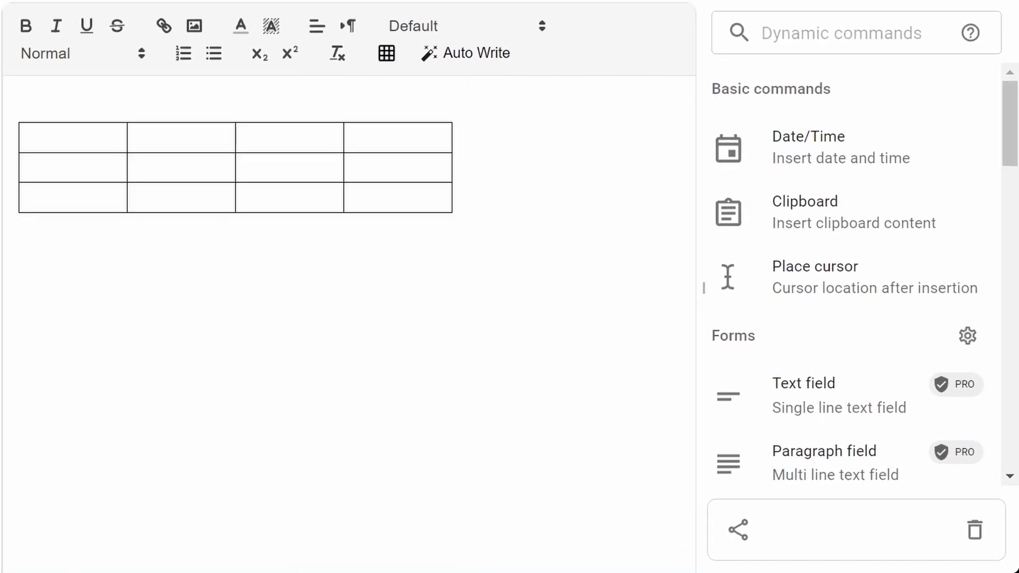
pyautogui.click(54, 141)
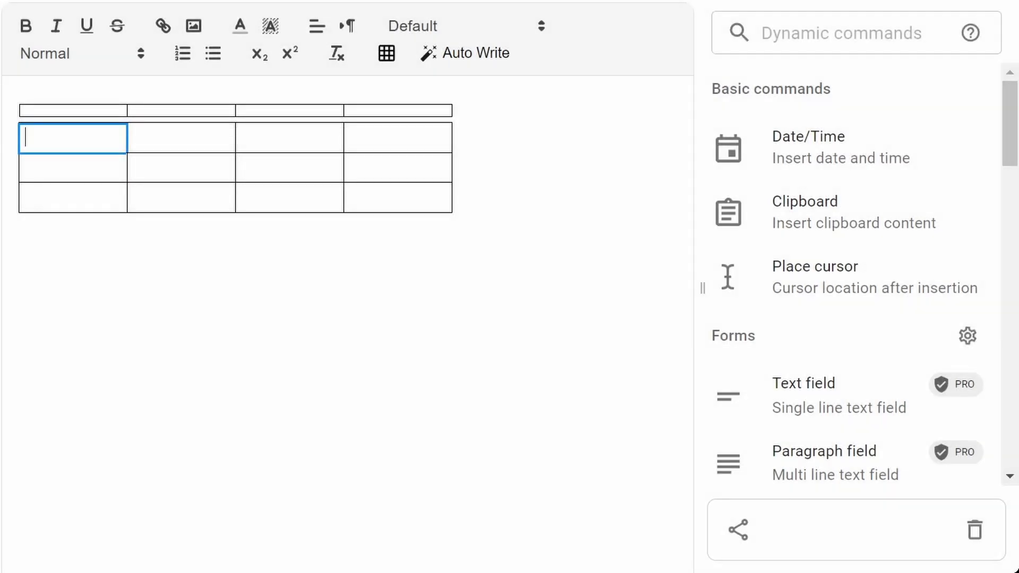
# Step: Widen the first column, narrow the third, and move column a to third place
pyautogui.moveTo(127, 110); pyautogui.dragTo(181, 110)
pyautogui.moveTo(398, 111); pyautogui.dragTo(207, 112)
pyautogui.moveTo(127, 114); pyautogui.dragTo(332, 141)
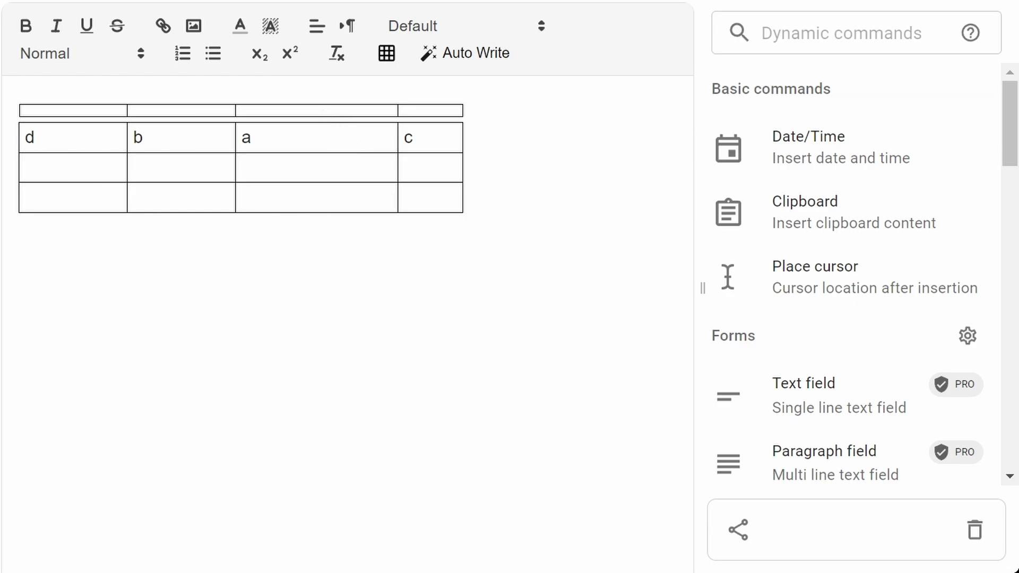
# Step: Add empty columns to the left of c and to the right of b
pyautogui.click(425, 139)
pyautogui.rightClick(427, 139)
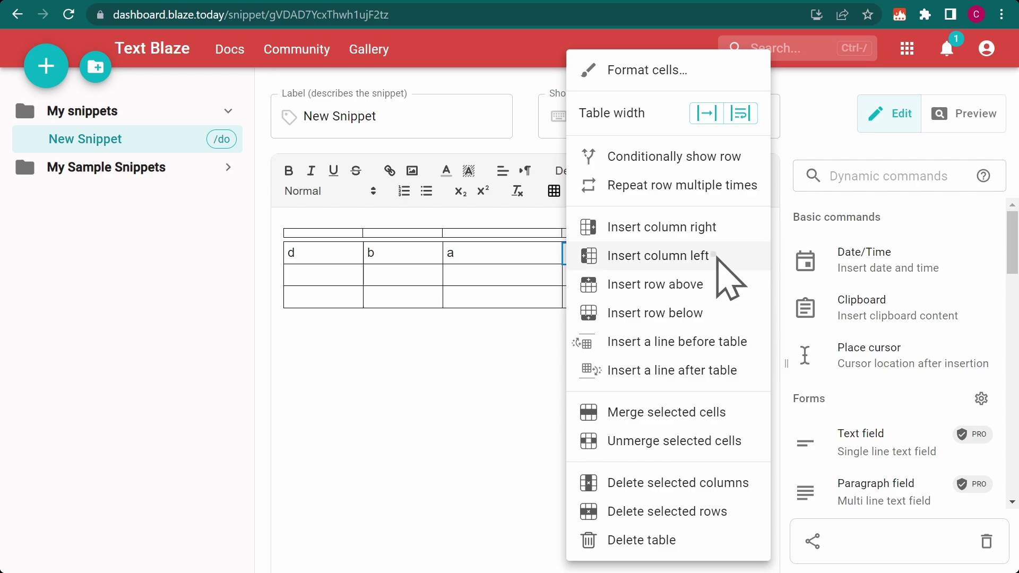
pyautogui.click(719, 255)
pyautogui.click(391, 257)
pyautogui.rightClick(391, 257)
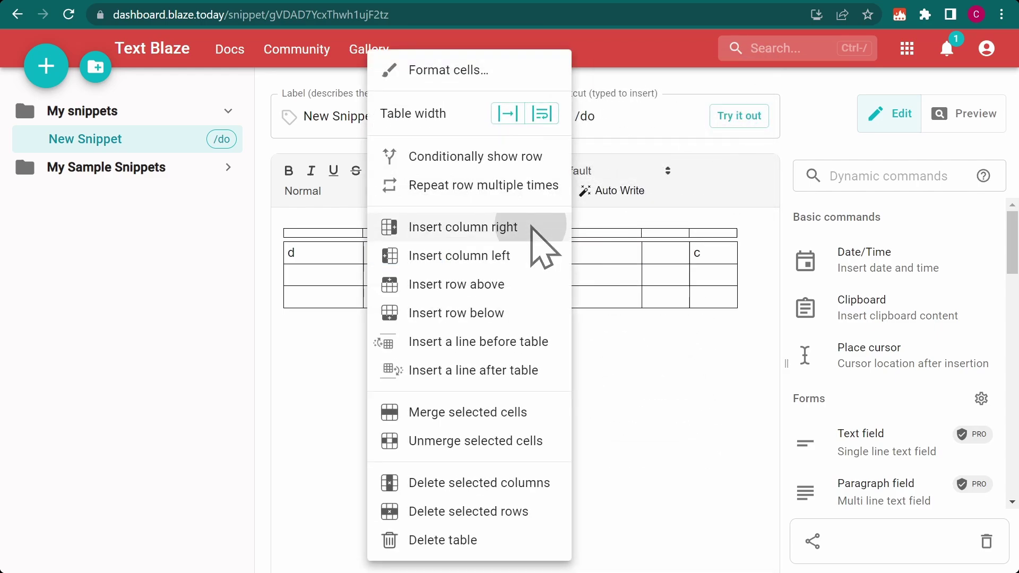
pyautogui.click(557, 227)
# Step: Add an empty row above the d row and delete one empty column
pyautogui.click(313, 257)
pyautogui.rightClick(313, 257)
pyautogui.click(371, 284)
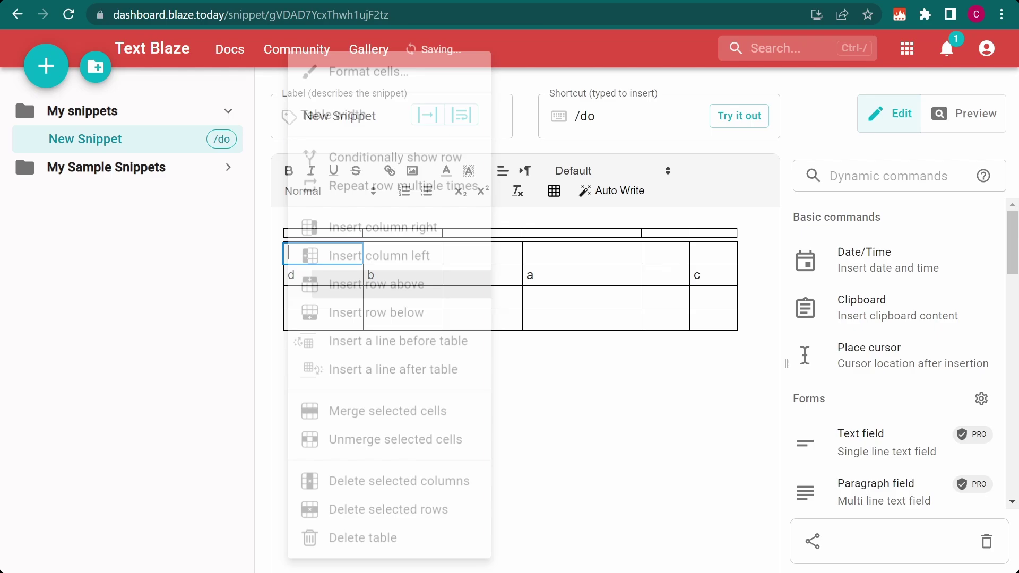
pyautogui.click(400, 255)
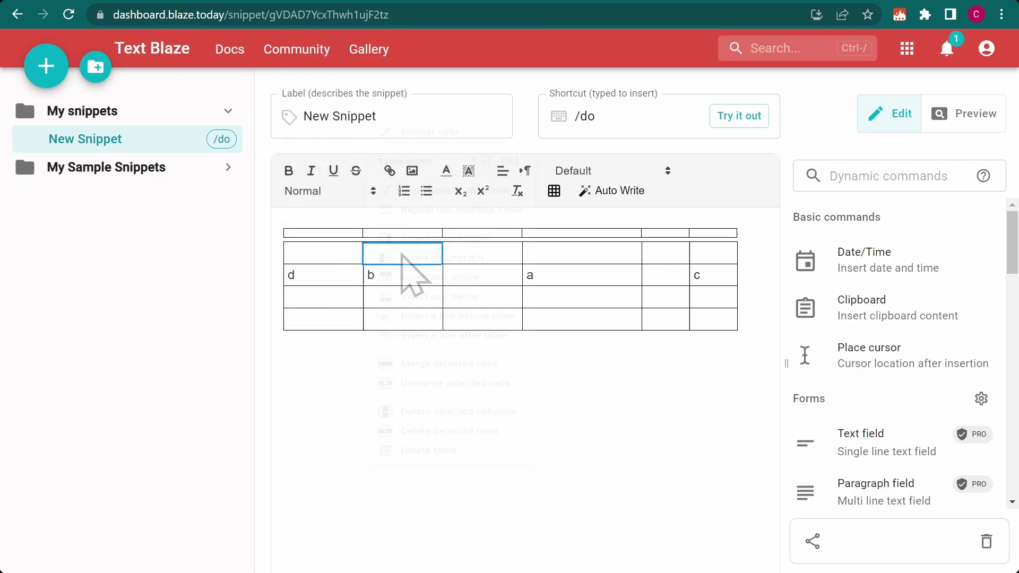
pyautogui.rightClick(401, 255)
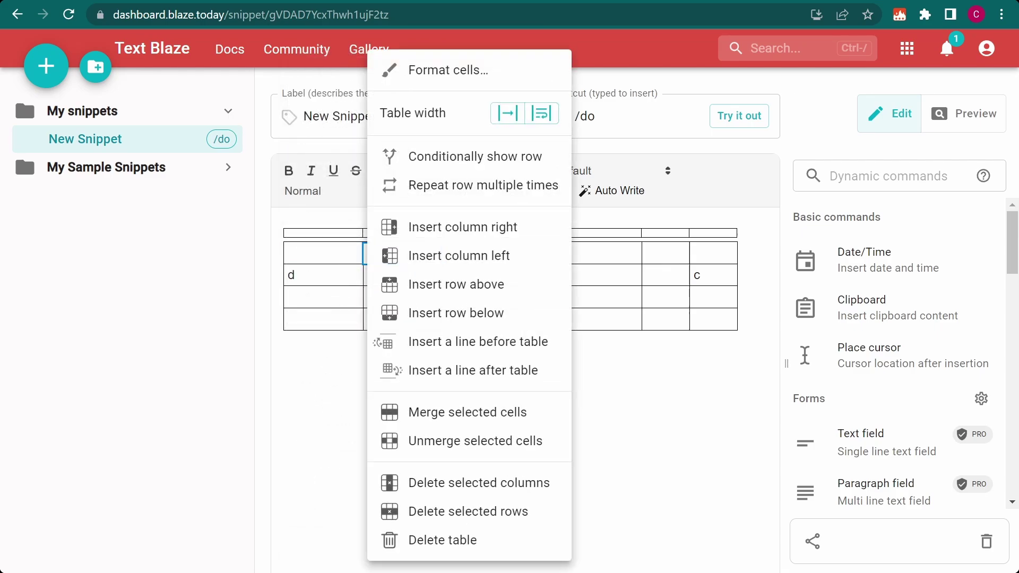
pyautogui.click(556, 483)
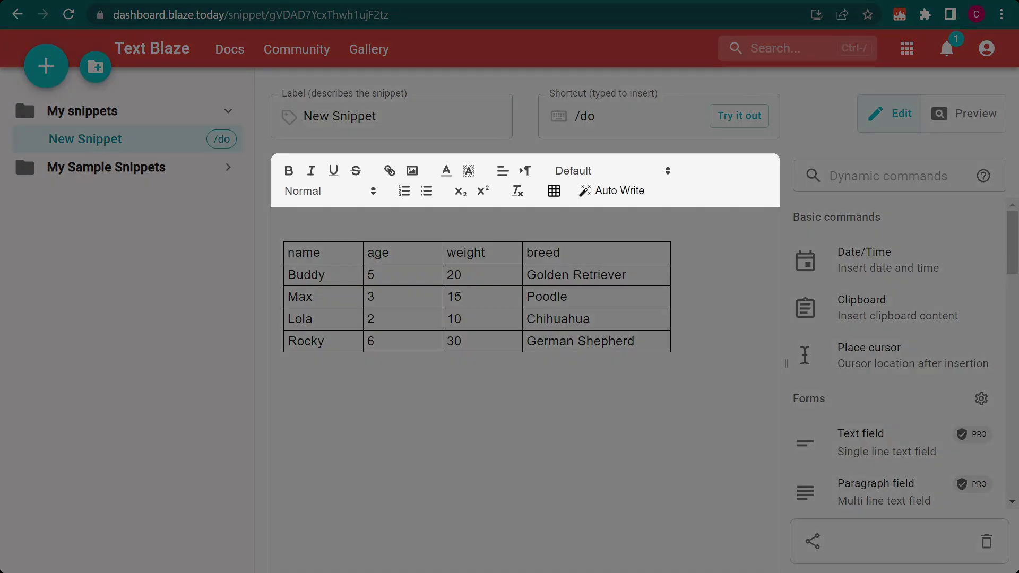
# Step: Bold the name-through-breed header row and give Rocky's weight cell a red background
pyautogui.moveTo(342, 257); pyautogui.dragTo(584, 253)
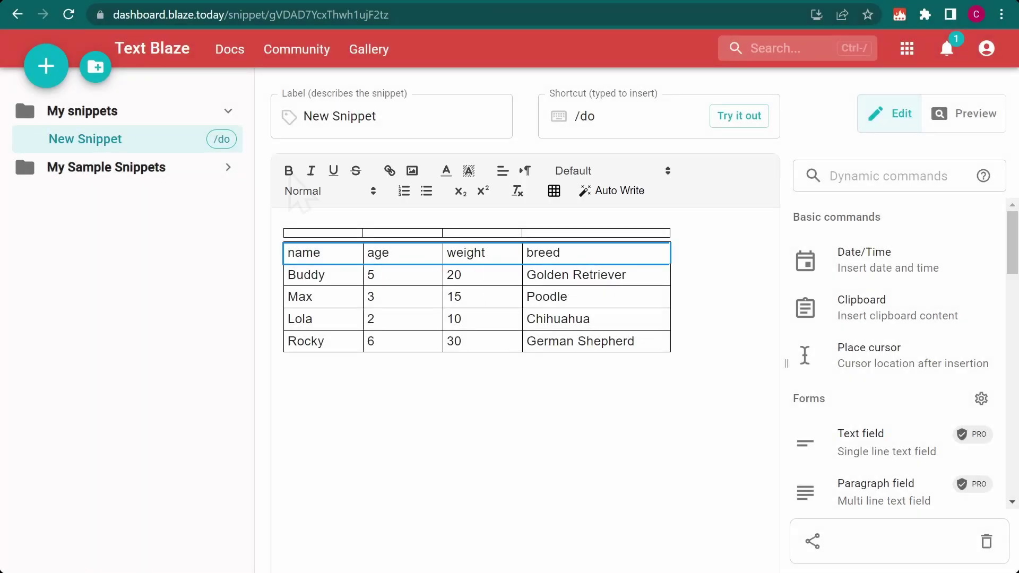
pyautogui.click(289, 170)
pyautogui.rightClick(470, 341)
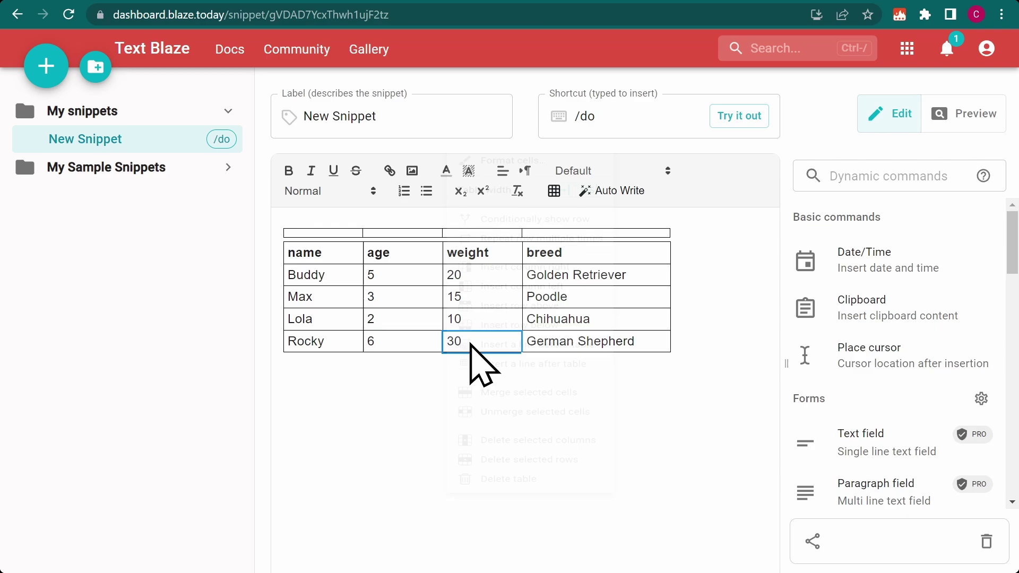
pyautogui.click(528, 70)
pyautogui.click(413, 116)
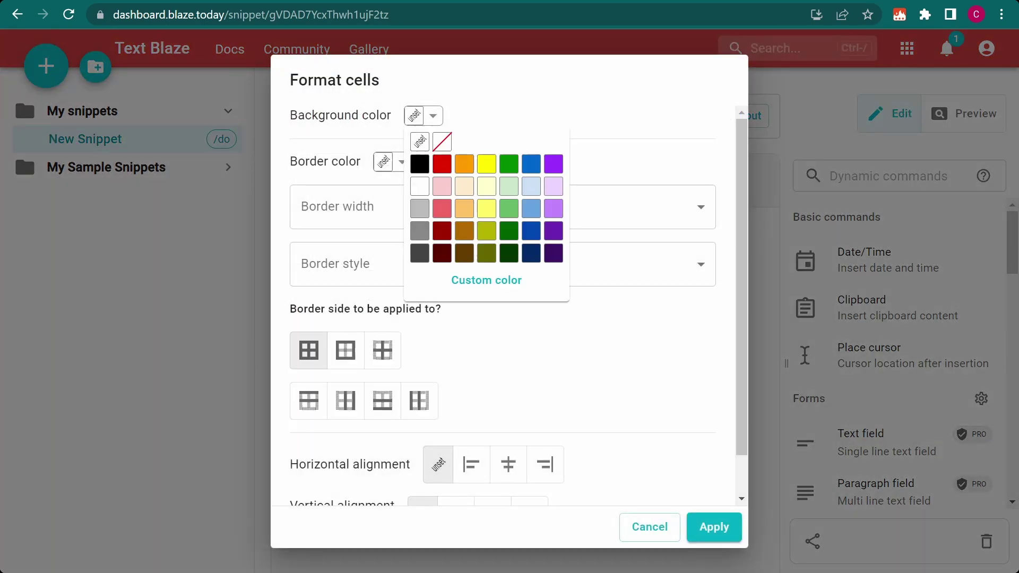
pyautogui.click(439, 164)
# Step: Give Rocky's weight cell a 5 px dashed border and right alignment
pyautogui.click(701, 207)
pyautogui.click(657, 431)
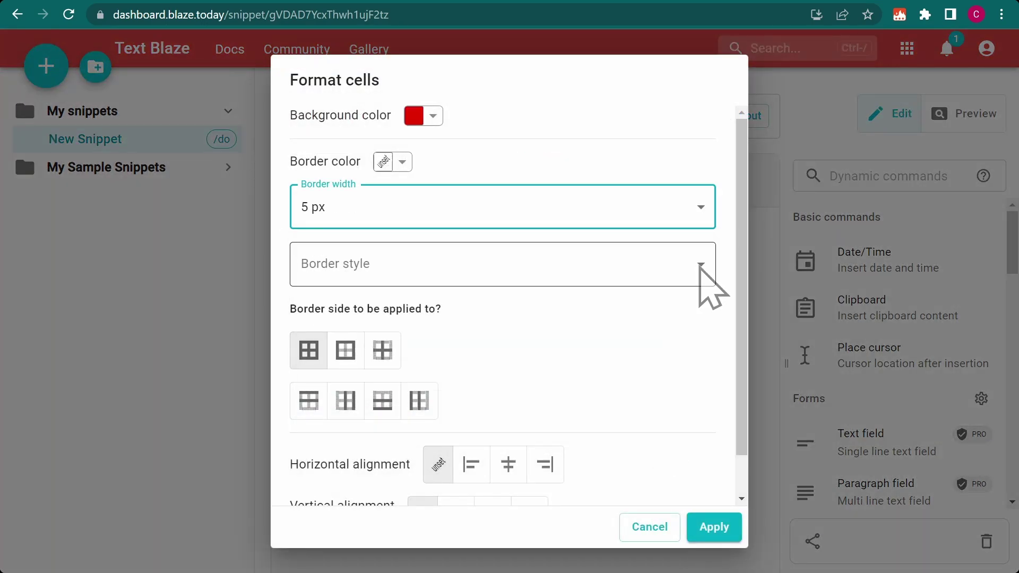
pyautogui.click(703, 265)
pyautogui.click(690, 367)
pyautogui.scroll(-2, 637, 382)
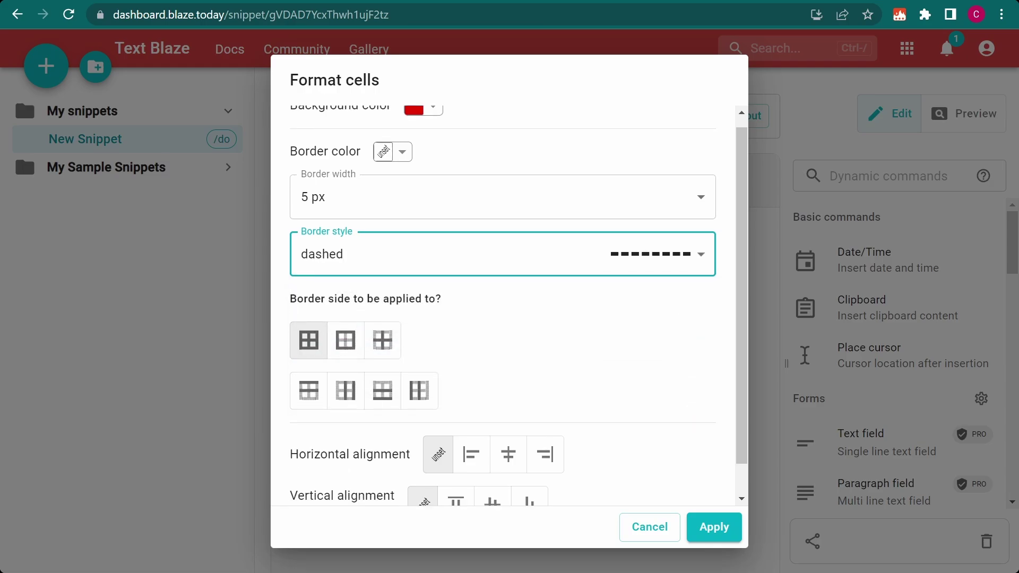
pyautogui.click(545, 420)
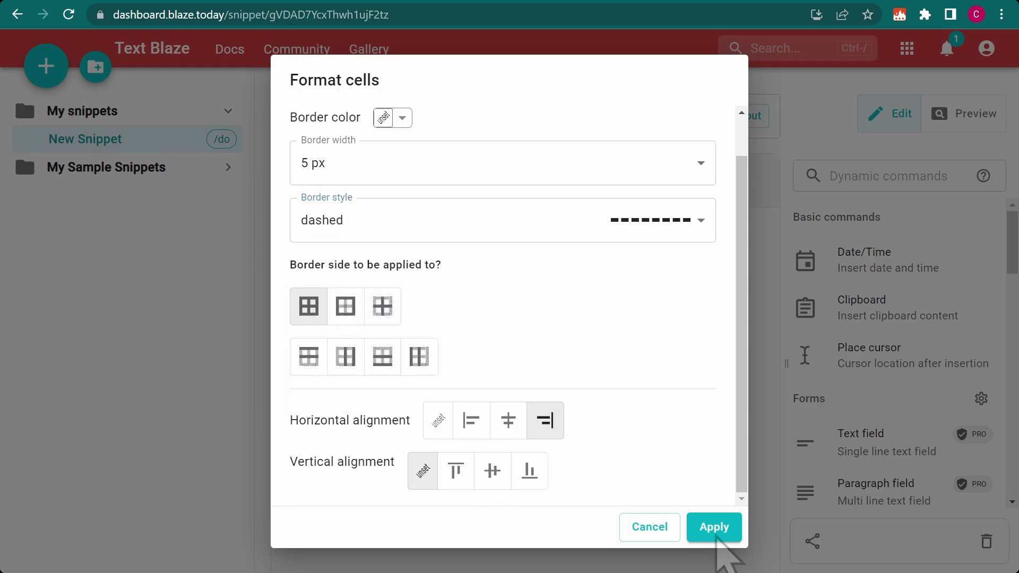
pyautogui.click(715, 527)
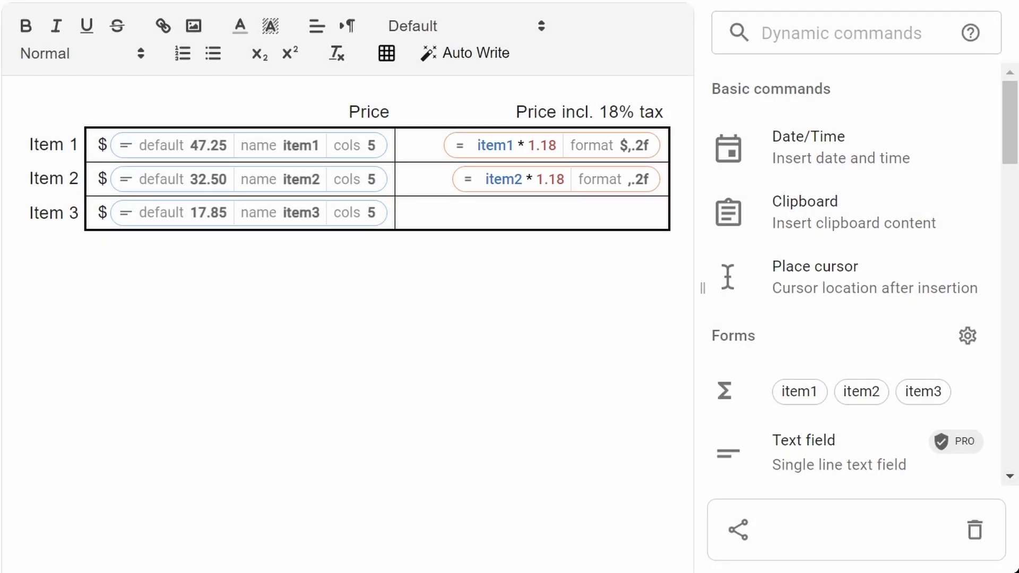
# Step: Select the empty Price incl. 18% tax cell in the Item 3 row
pyautogui.click(528, 219)
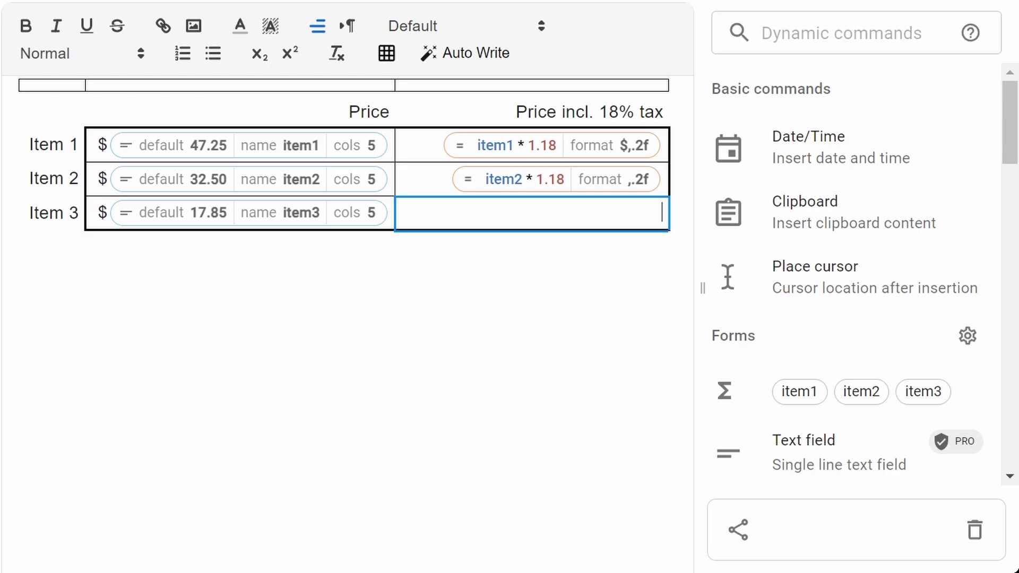
# Step: Add a formula computing item3 * 1.18 in Money ($,.2f) format to the Item 3 cell
pyautogui.click(838, 35)
pyautogui.write('fo')
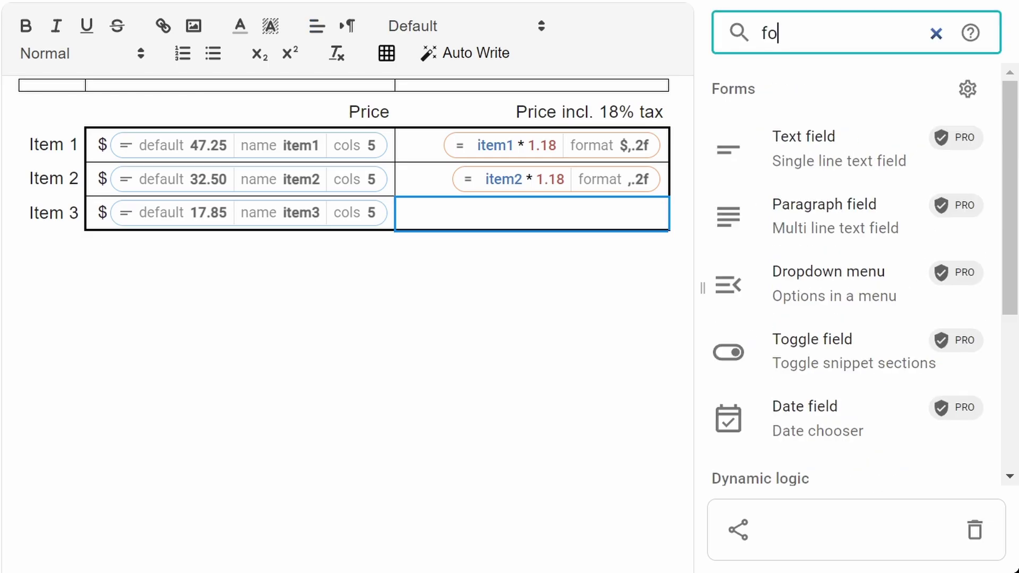
pyautogui.write('rmula')
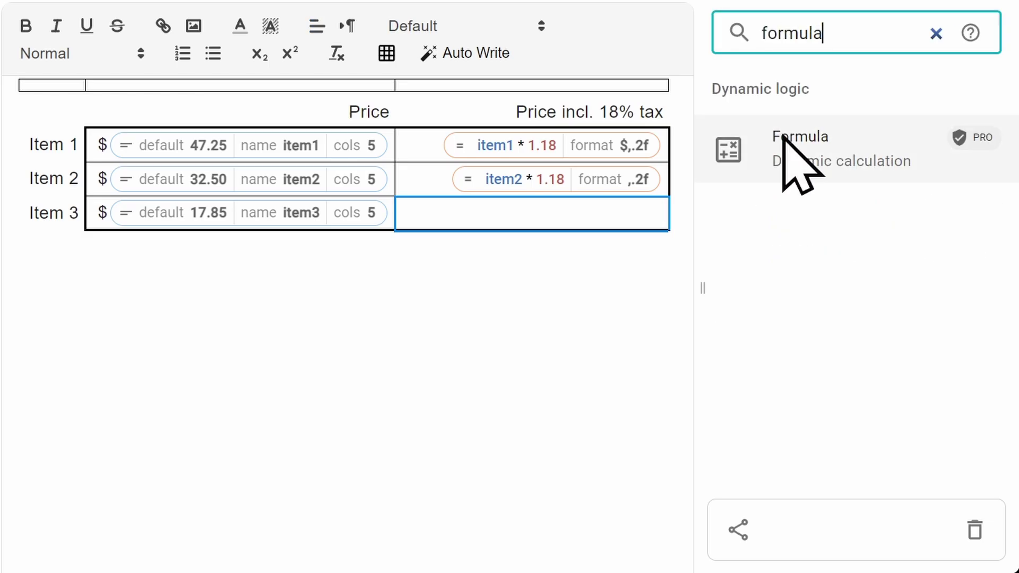
pyautogui.click(785, 146)
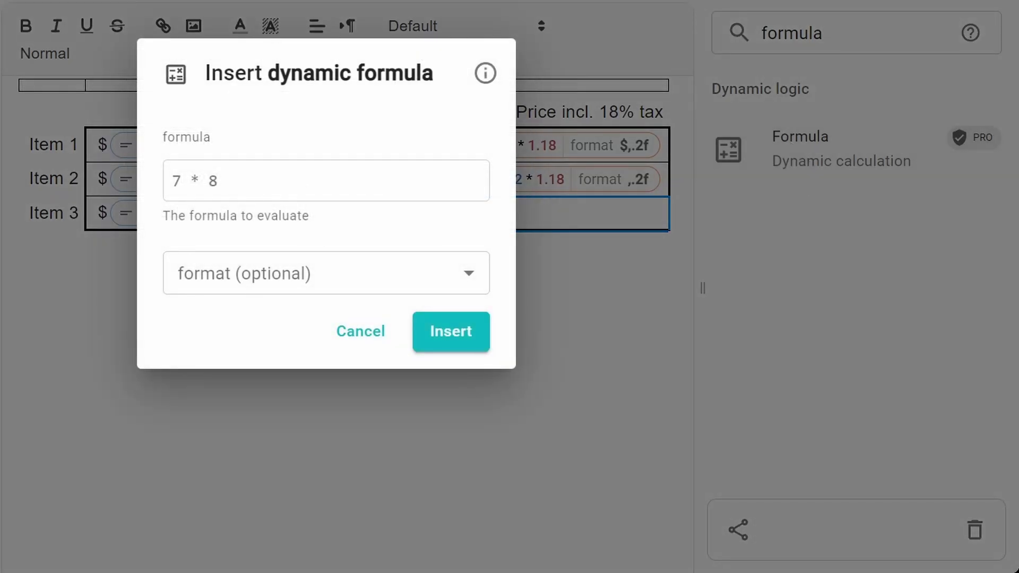
pyautogui.click(317, 191)
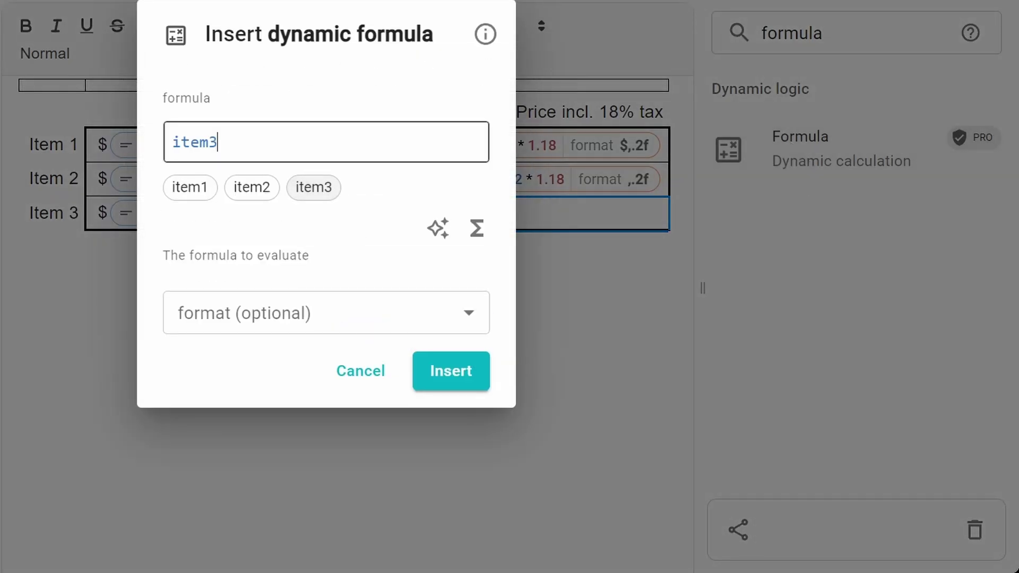
pyautogui.write('* 1.')
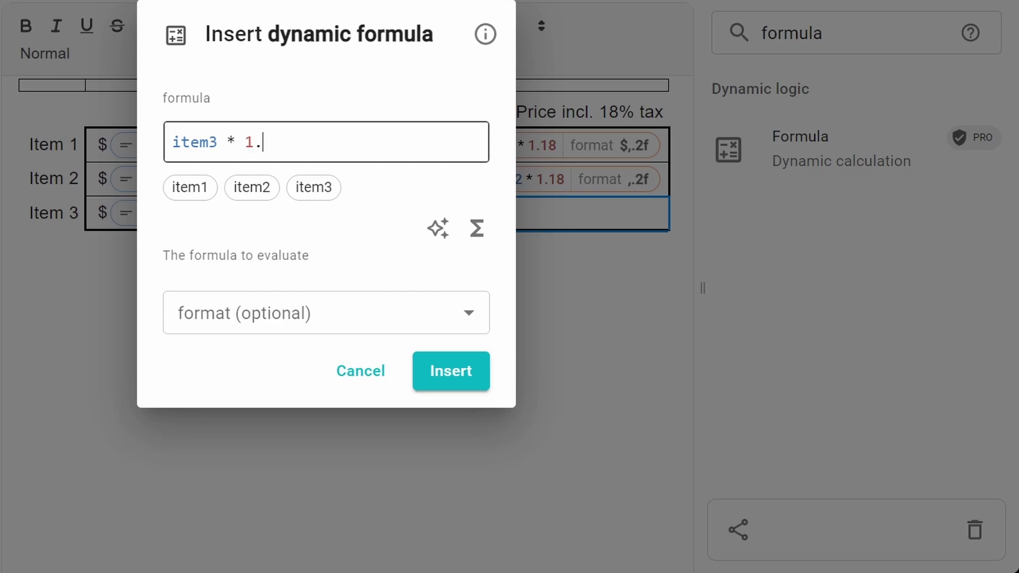
pyautogui.write('18')
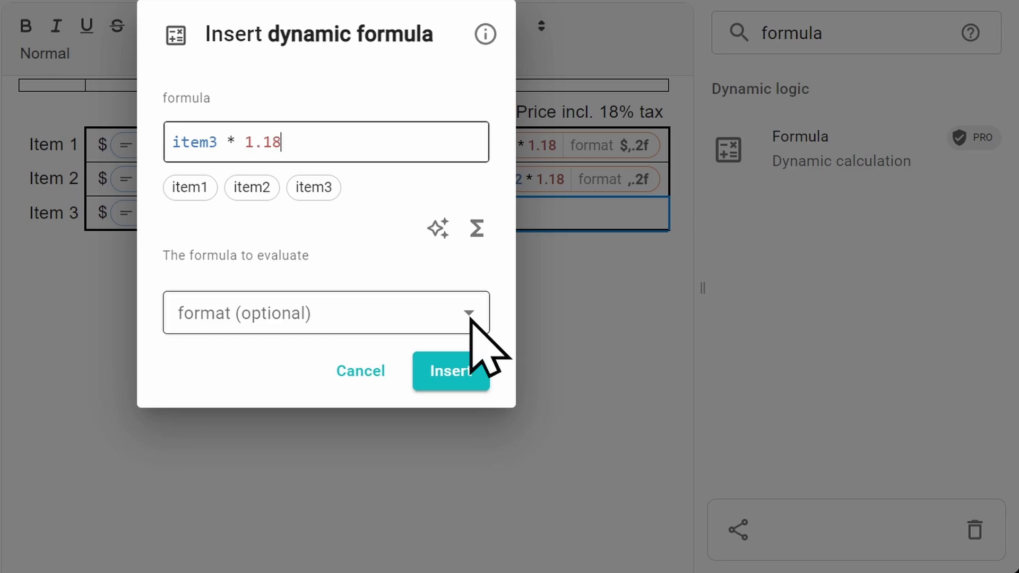
pyautogui.click(468, 314)
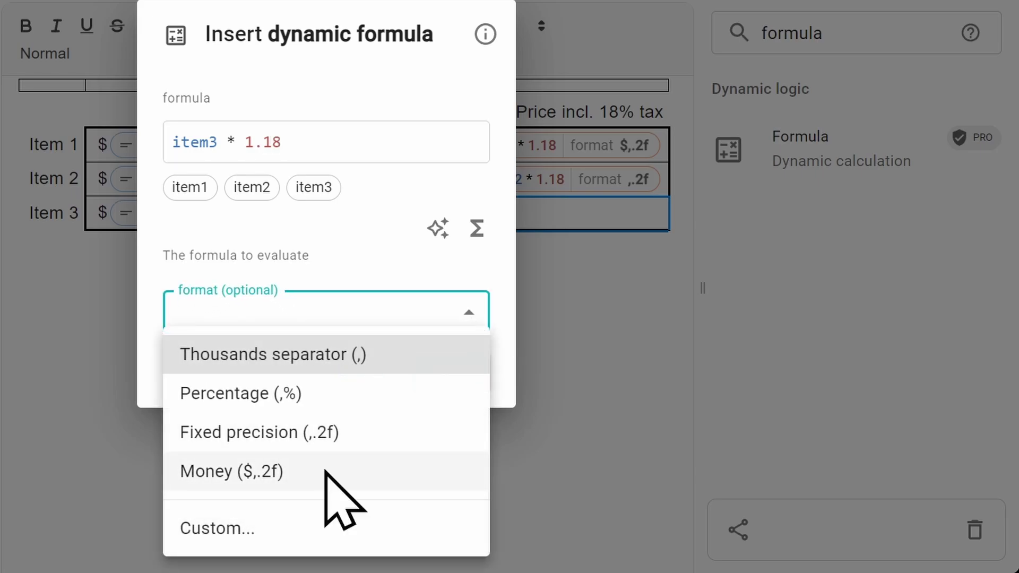
pyautogui.click(325, 472)
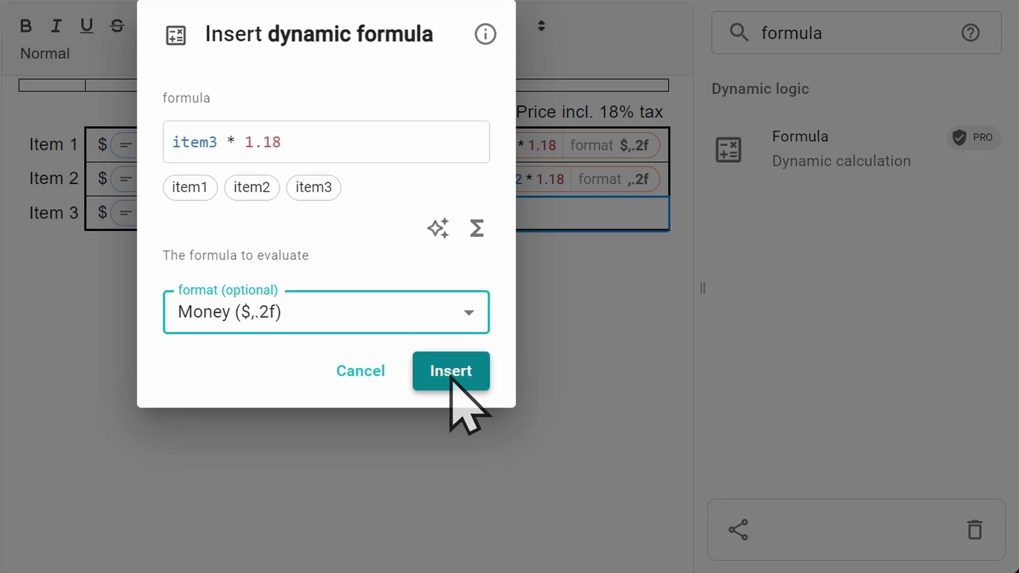
pyautogui.click(450, 371)
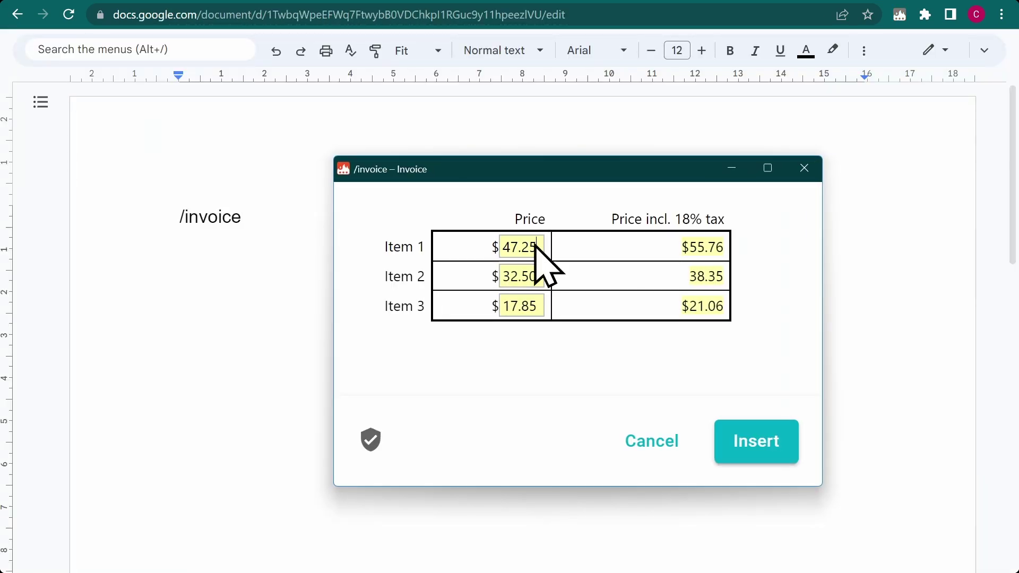
# Step: Change the invoice prices to 23.50, 1.55 and 15.90 and insert the invoice
pyautogui.doubleClick(535, 247)
pyautogui.write('23.')
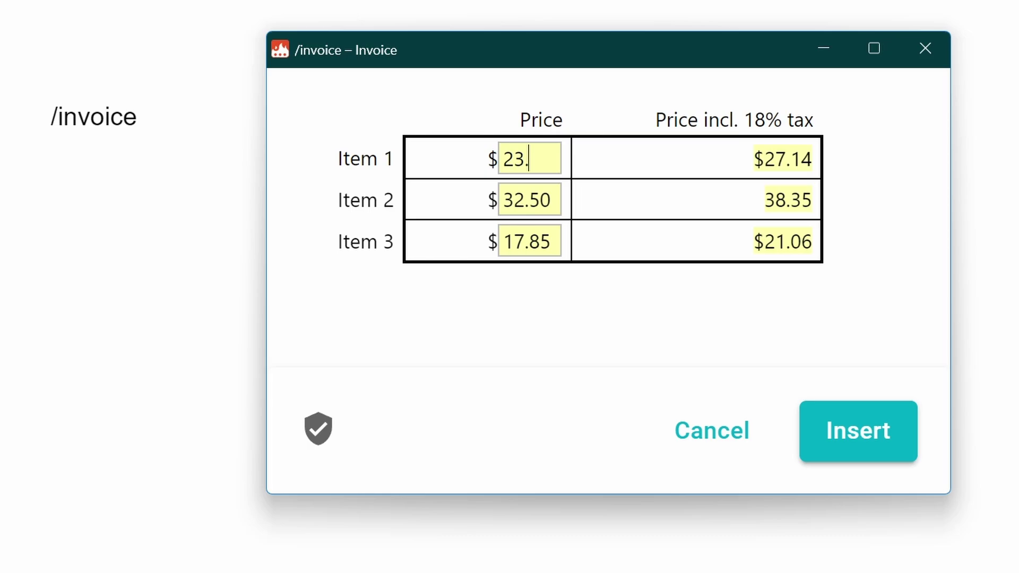
pyautogui.write('50')
pyautogui.press('Tab')
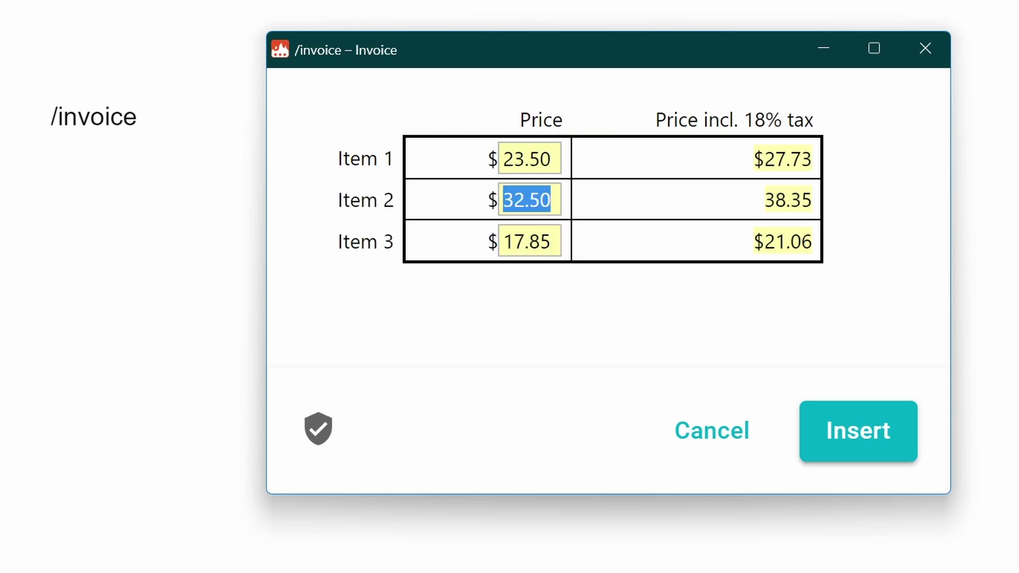
pyautogui.write('1.55')
pyautogui.doubleClick(552, 243)
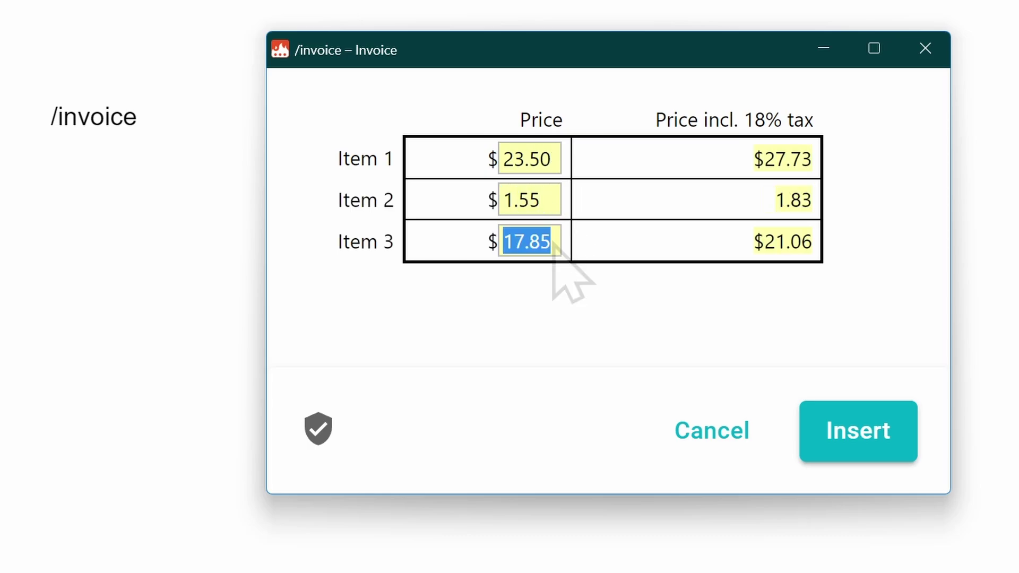
pyautogui.write('15.')
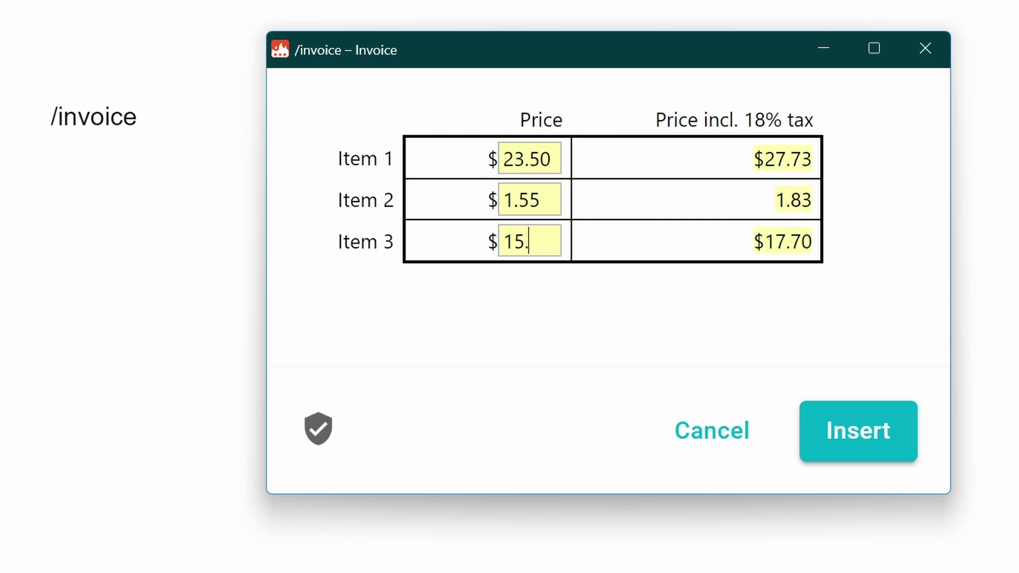
pyautogui.write('90')
pyautogui.click(871, 433)
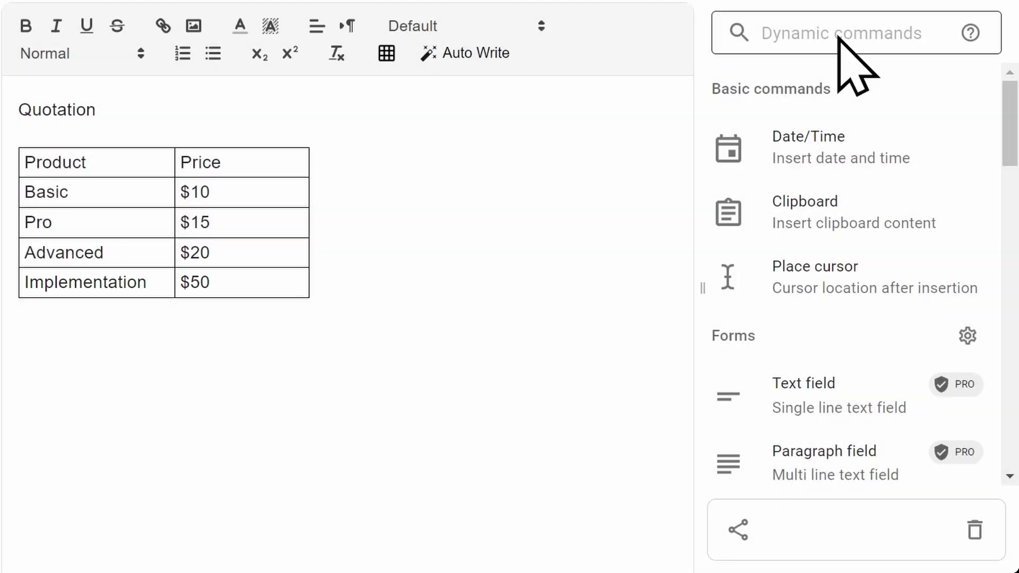
# Step: Add an implementation Toggle, off by default, containing the additional-fee implementation sentence
pyautogui.click(837, 37)
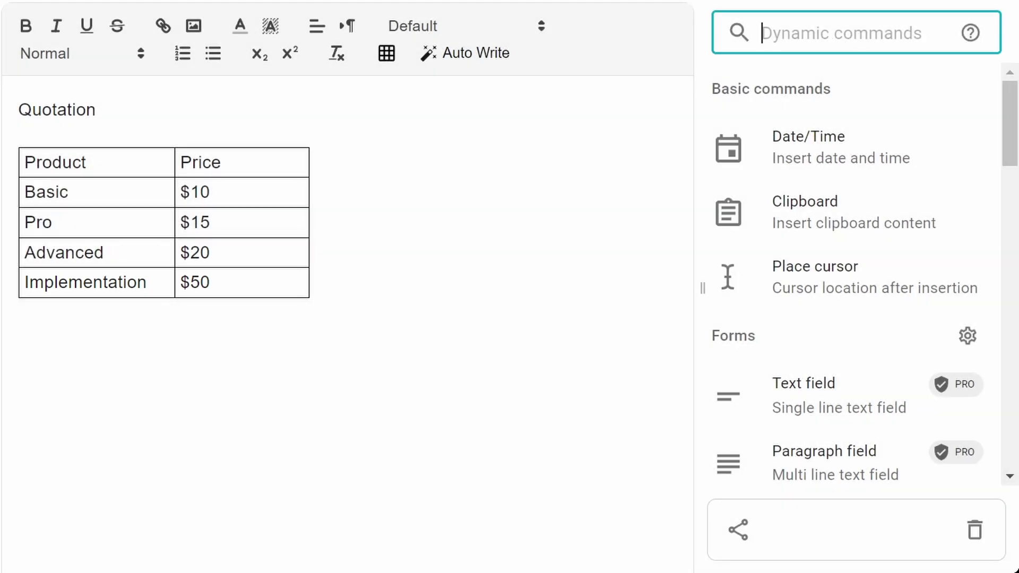
pyautogui.write('toggle')
pyautogui.click(728, 149)
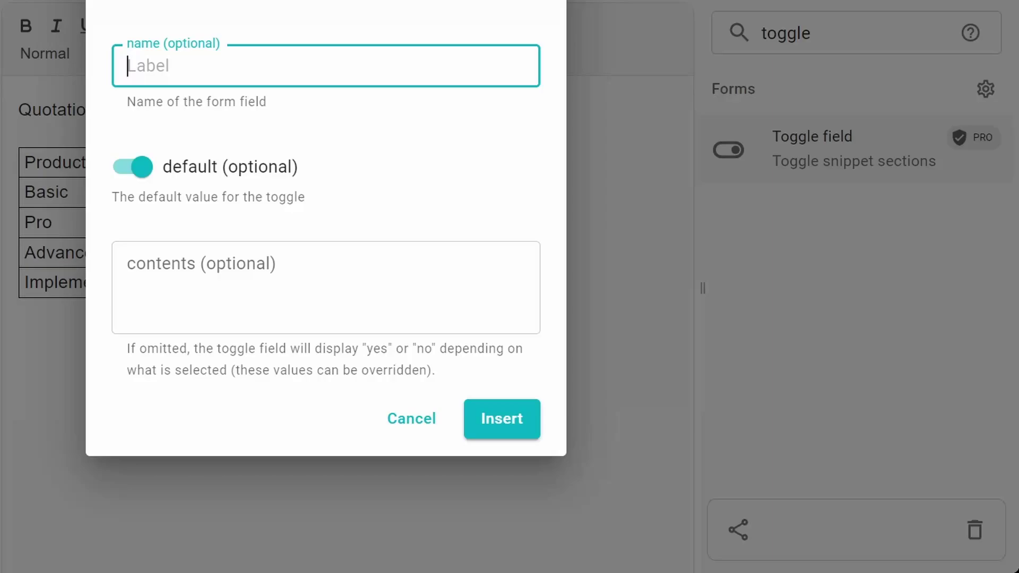
pyautogui.write('implementation')
pyautogui.click(142, 169)
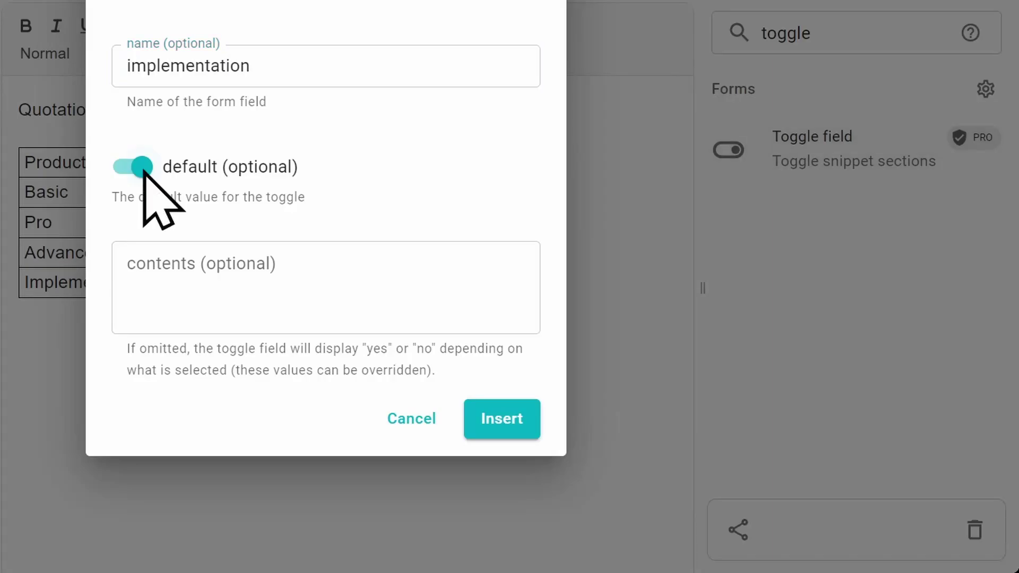
pyautogui.click(133, 267)
pyautogui.write('We can also handle implementation for you at an')
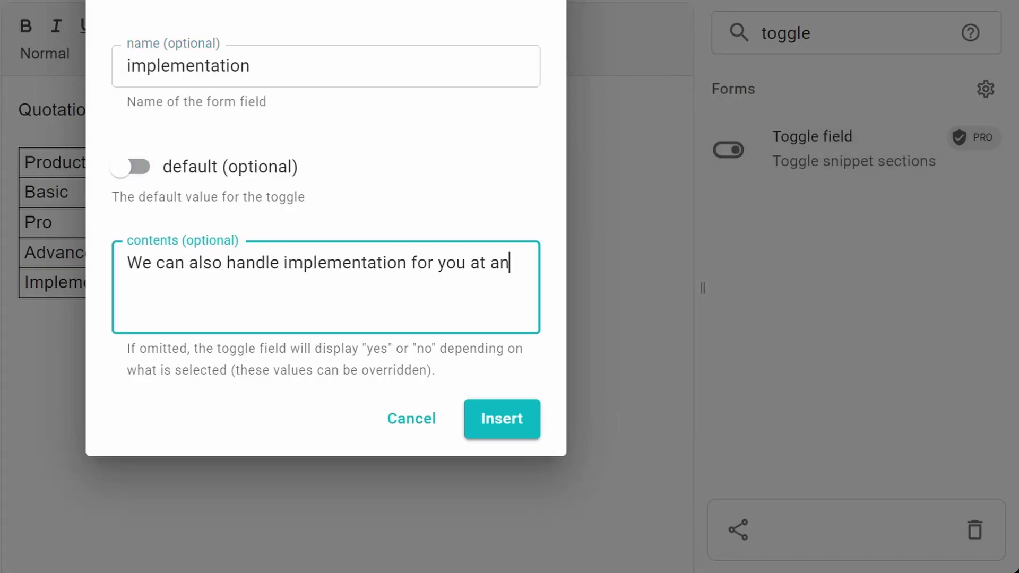
pyautogui.write(' additional fee.')
pyautogui.click(502, 418)
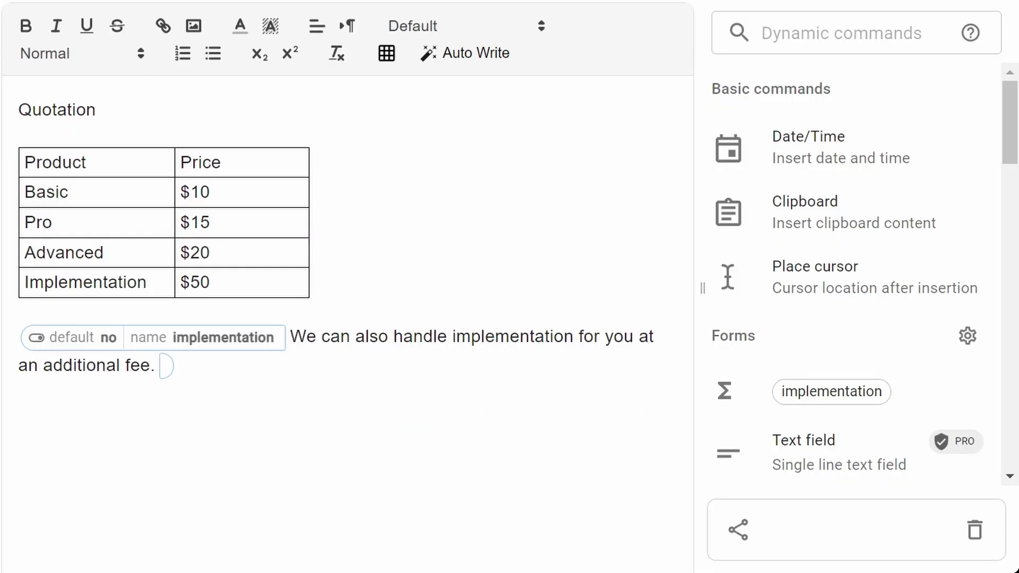
pyautogui.rightClick(156, 286)
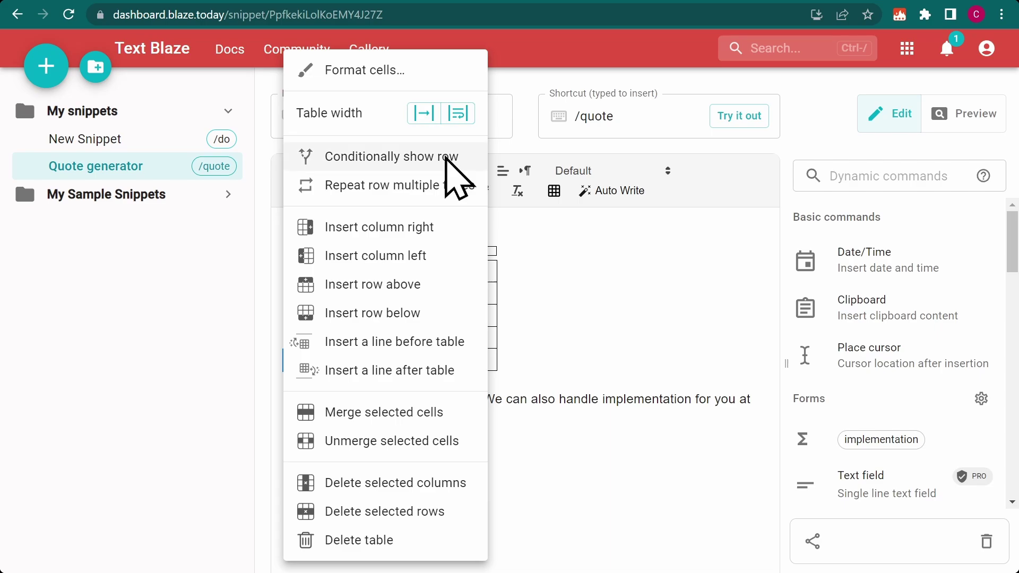
# Step: Show the Implementation row only when implementation = yes
pyautogui.click(448, 157)
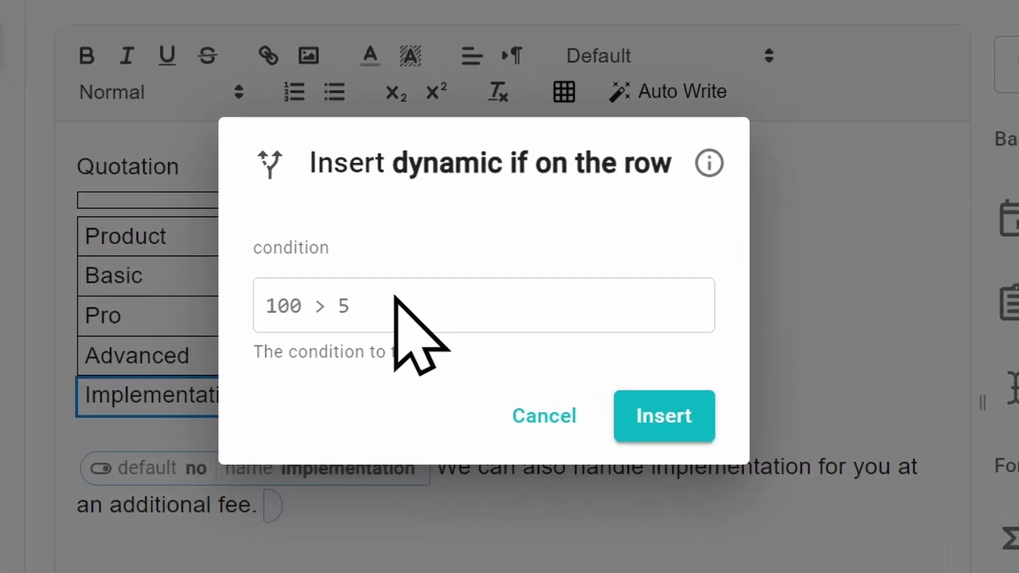
pyautogui.click(460, 304)
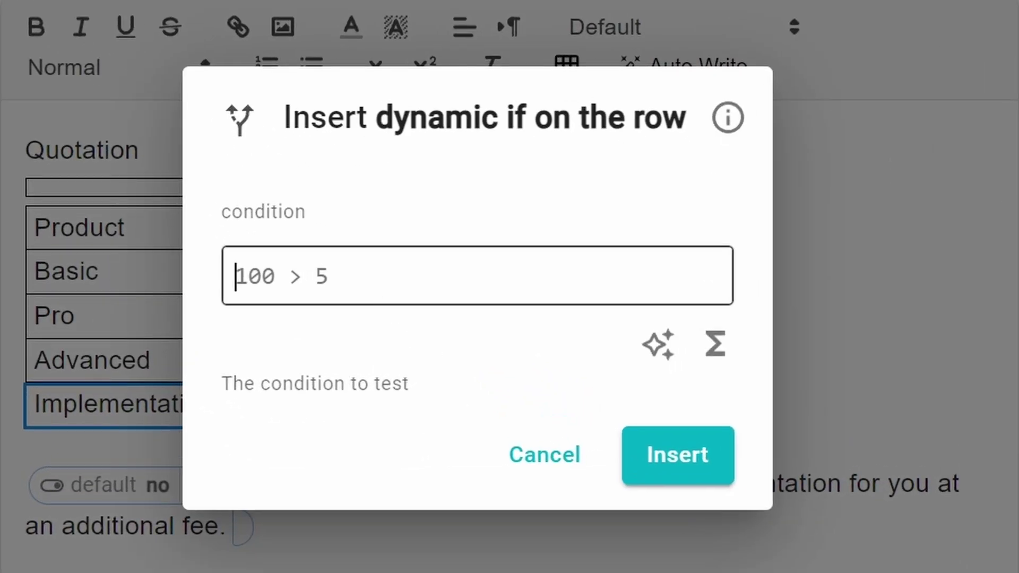
pyautogui.write('implementation')
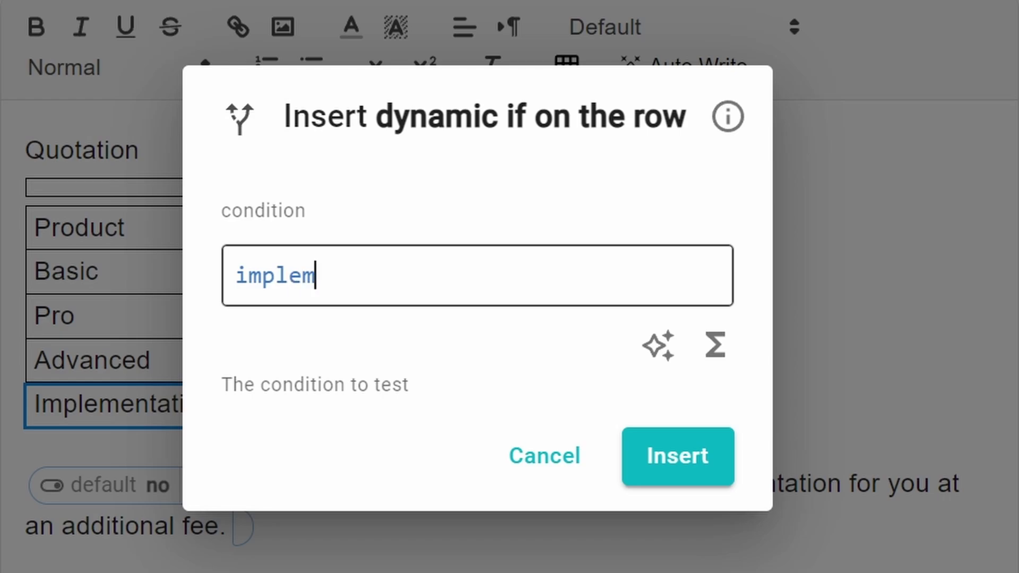
pyautogui.write(' = yes')
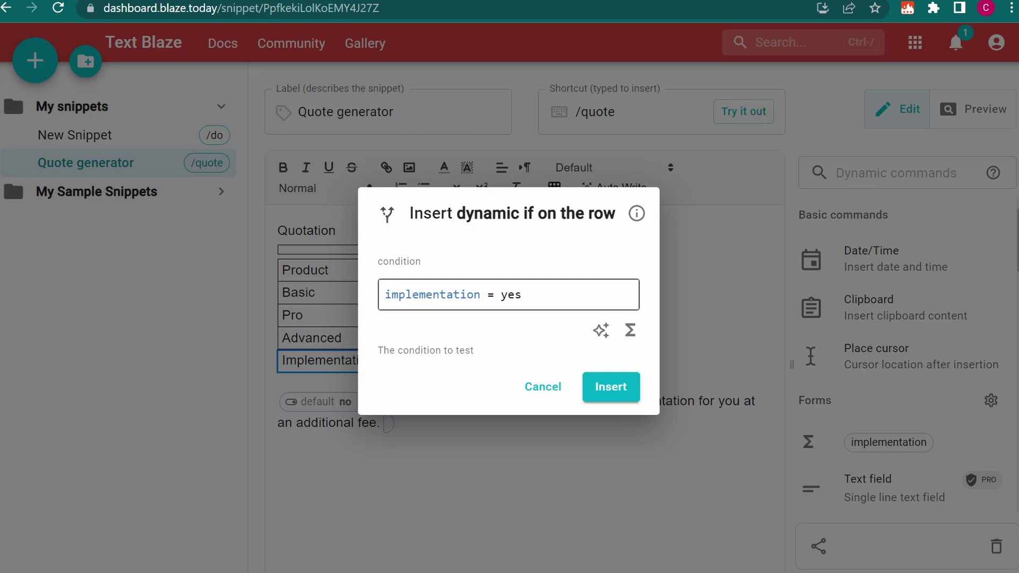
pyautogui.moveTo(635, 217)
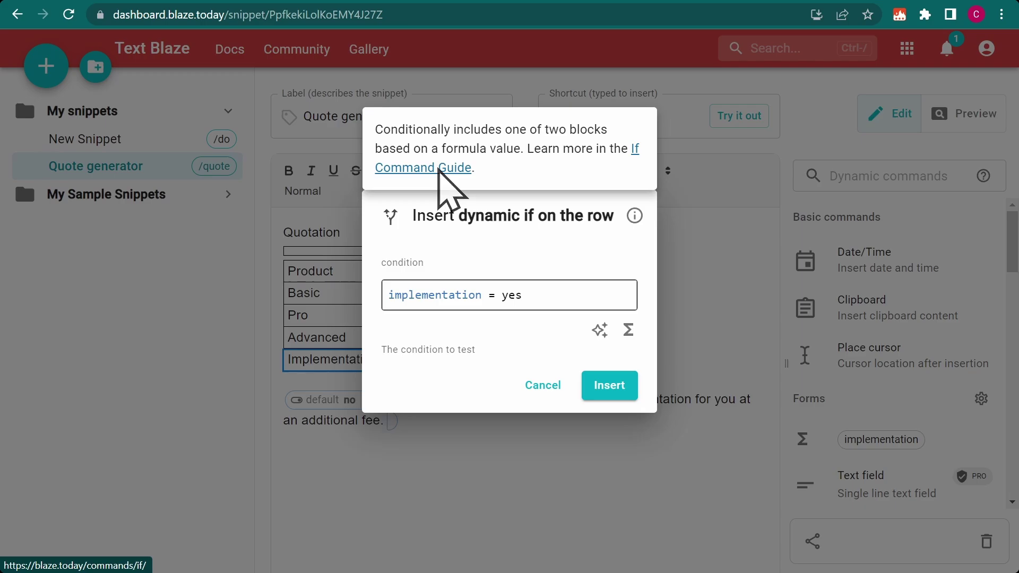
pyautogui.click(610, 385)
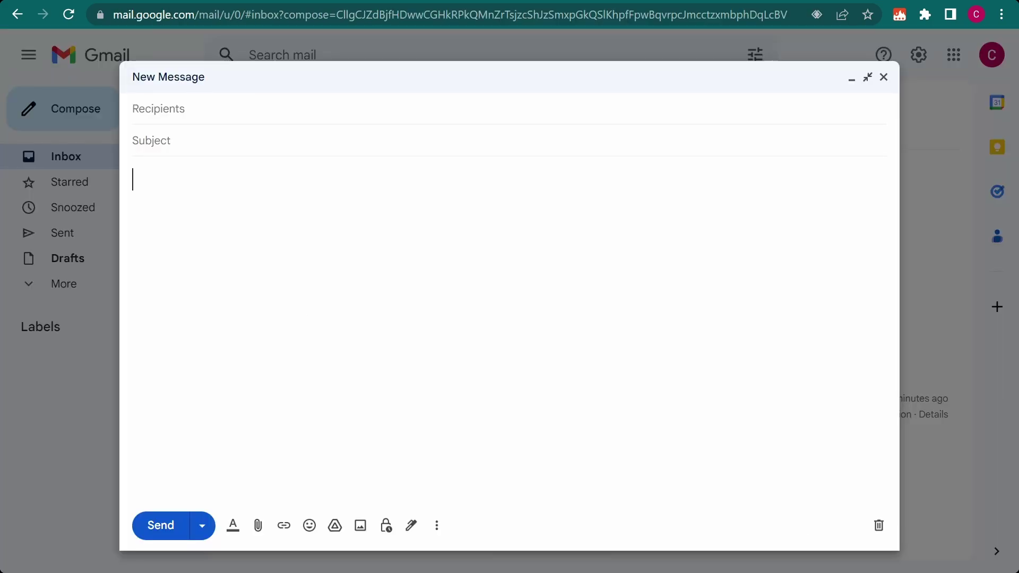
# Step: Run /quote in Gmail with implementation ticked and insert the quote into the draft
pyautogui.write('/quote')
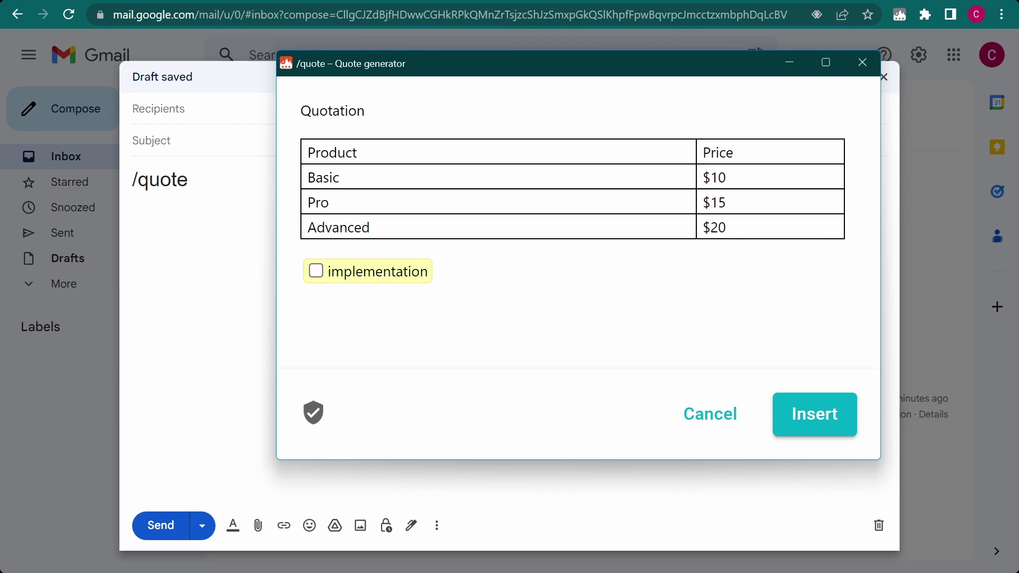
pyautogui.click(316, 272)
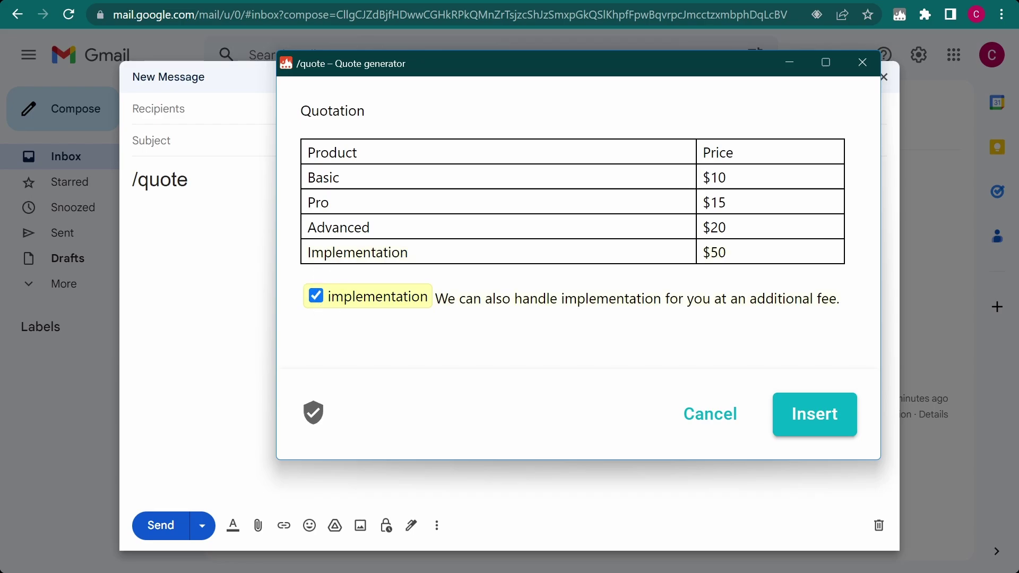
pyautogui.click(819, 417)
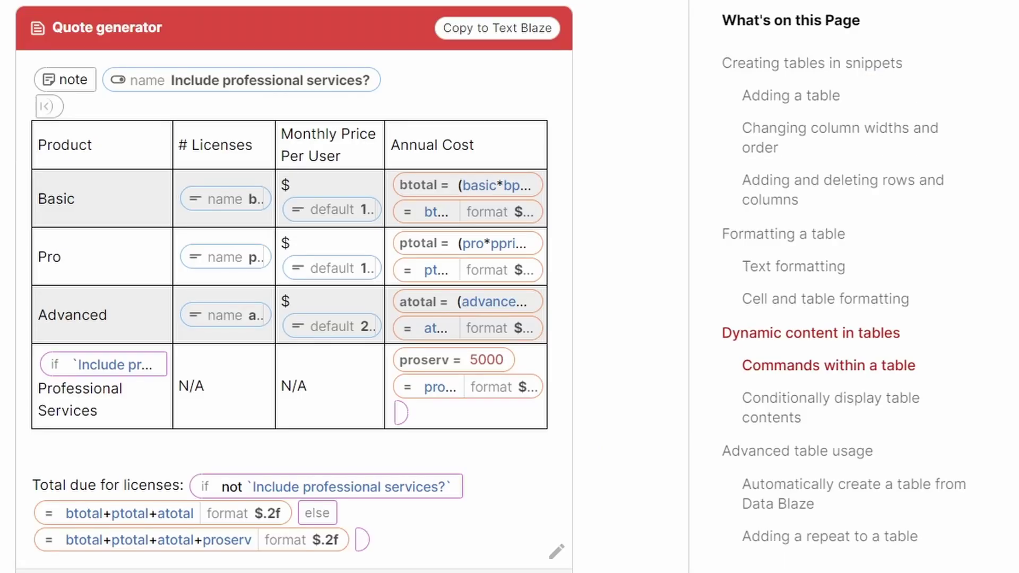
# Step: Set Advanced licenses to 12 at price 18, include professional services, and copy the example into Text Blaze
pyautogui.scroll(-5, 292, 287)
pyautogui.click(204, 454)
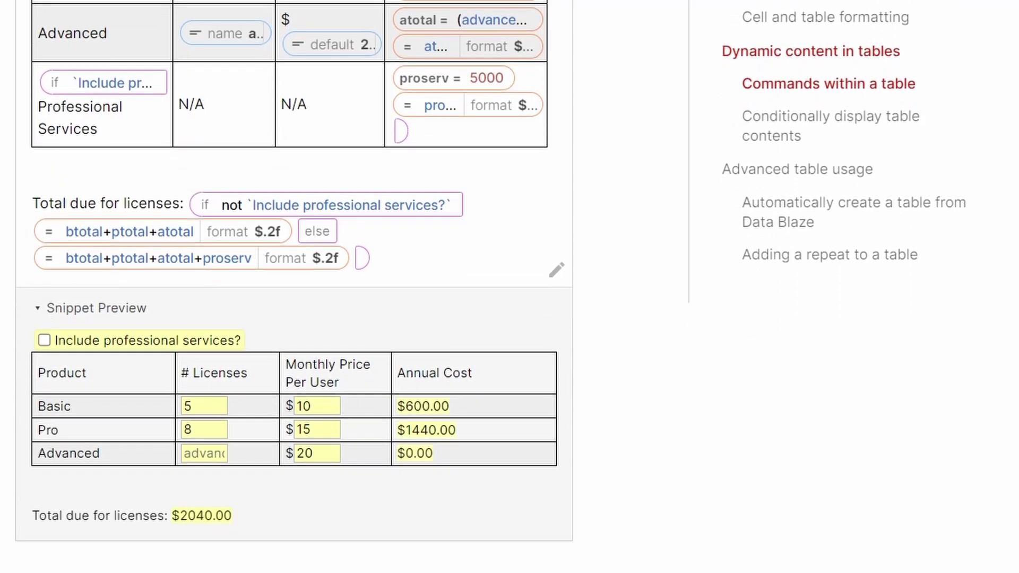
pyautogui.write('12')
pyautogui.press('Tab')
pyautogui.write('18')
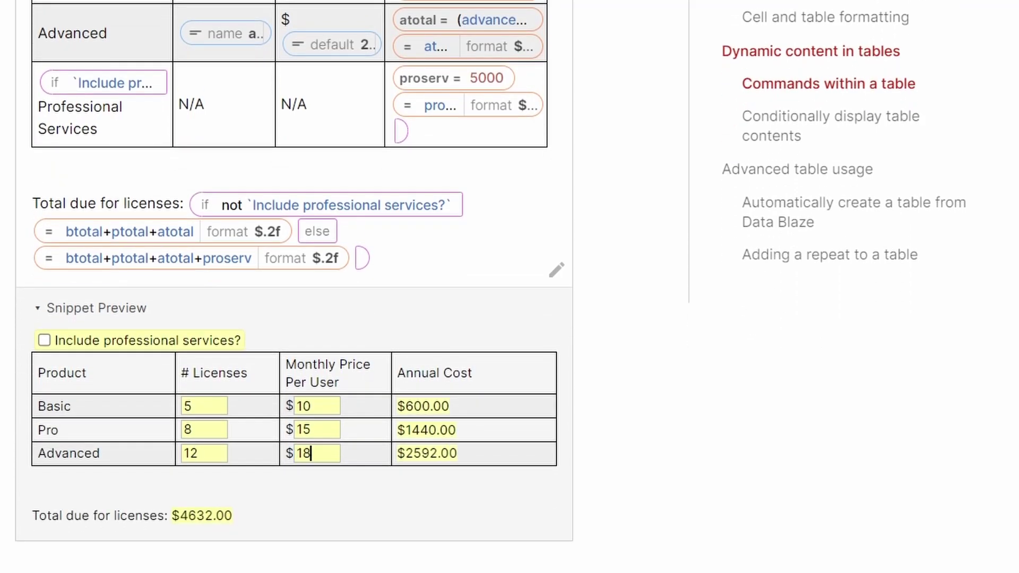
pyautogui.click(44, 340)
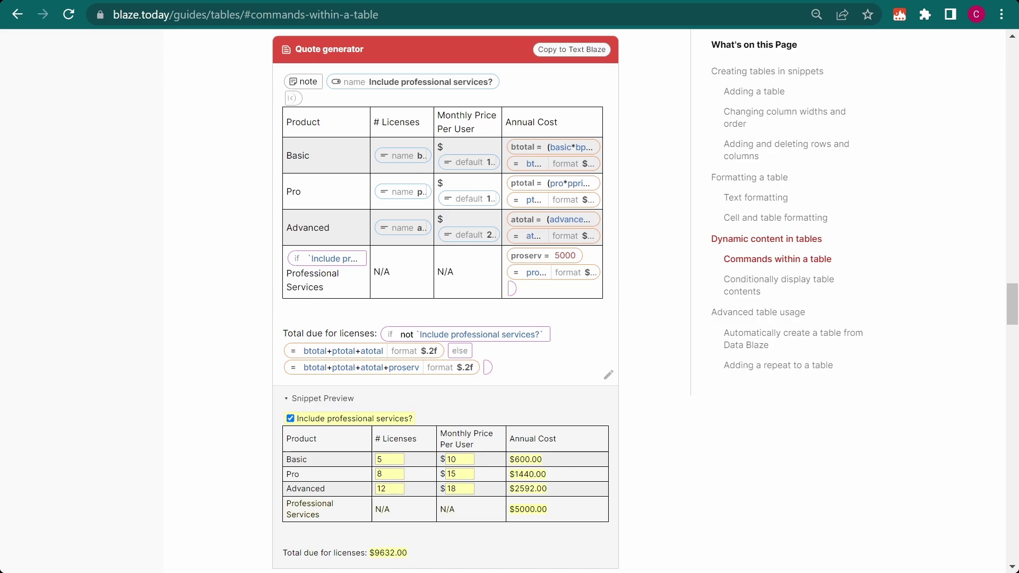
pyautogui.click(572, 50)
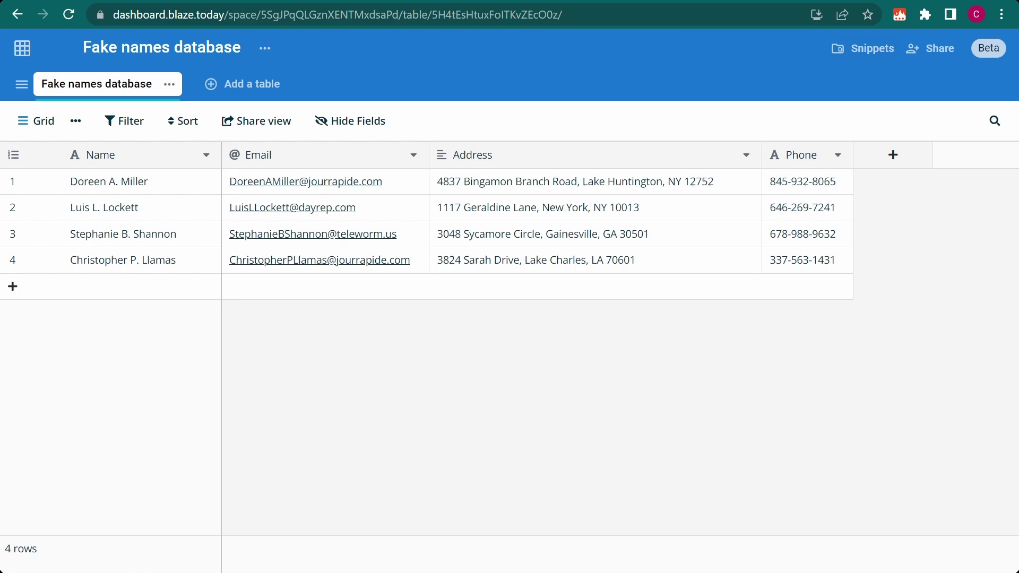
# Step: Create the 'Use row in Fake names database' snippet from the table's Snippets list into My snippets
pyautogui.click(840, 51)
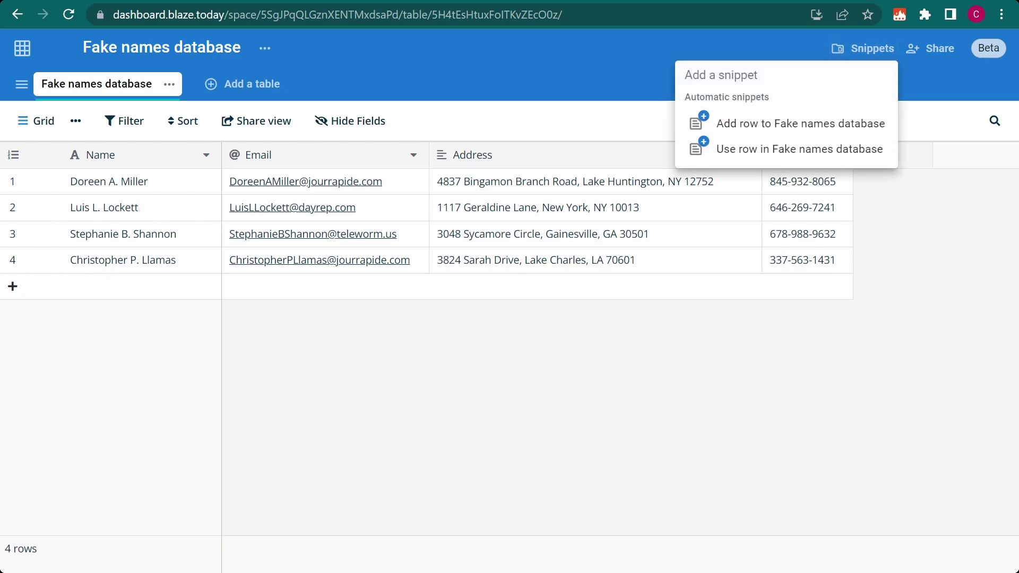
pyautogui.moveTo(698, 158)
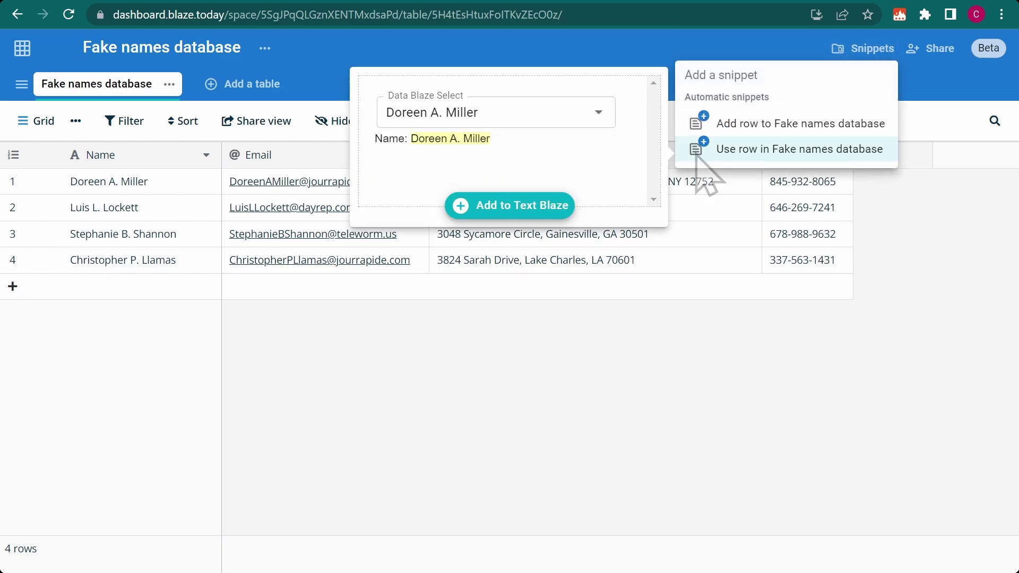
pyautogui.click(464, 206)
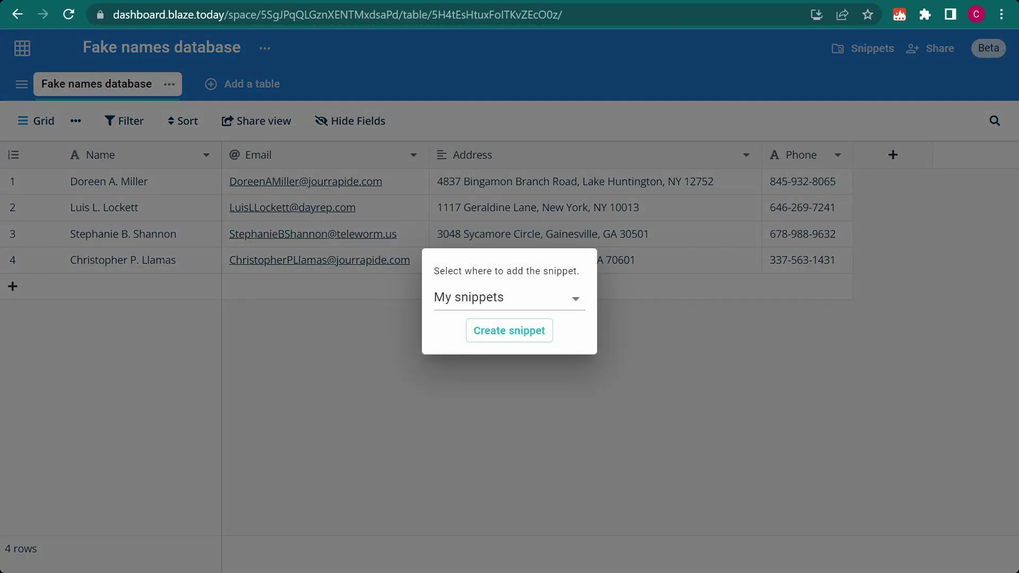
pyautogui.click(507, 334)
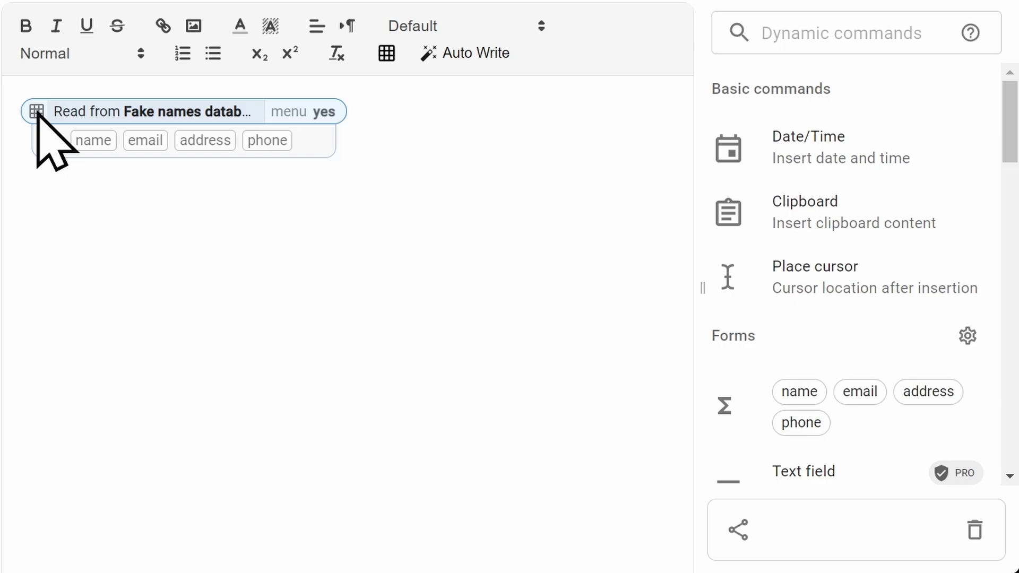
# Step: Name the read command's result 'database', with menu set to No and multiple set to Yes
pyautogui.click(36, 112)
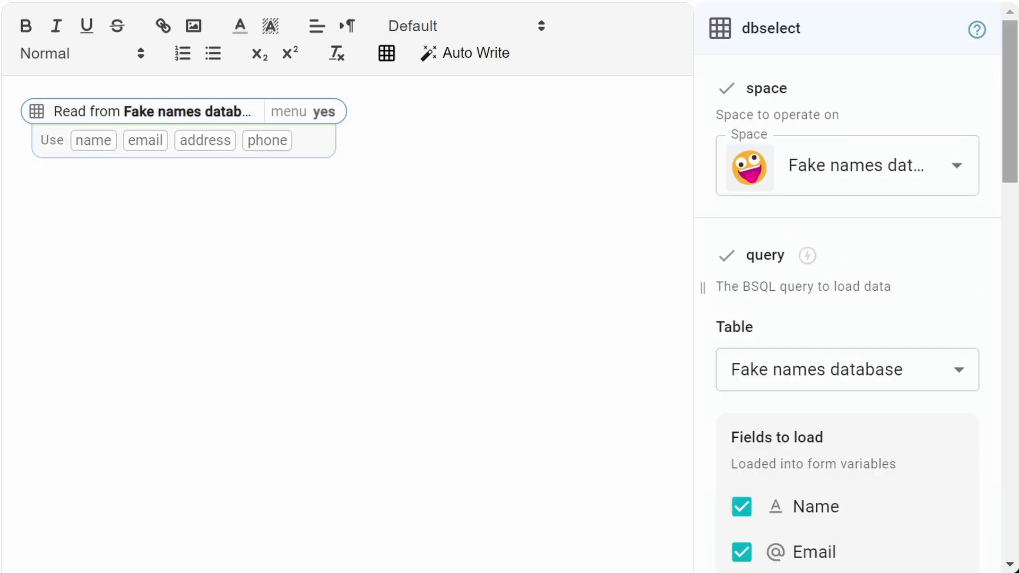
pyautogui.moveTo(1010, 102); pyautogui.dragTo(1010, 415)
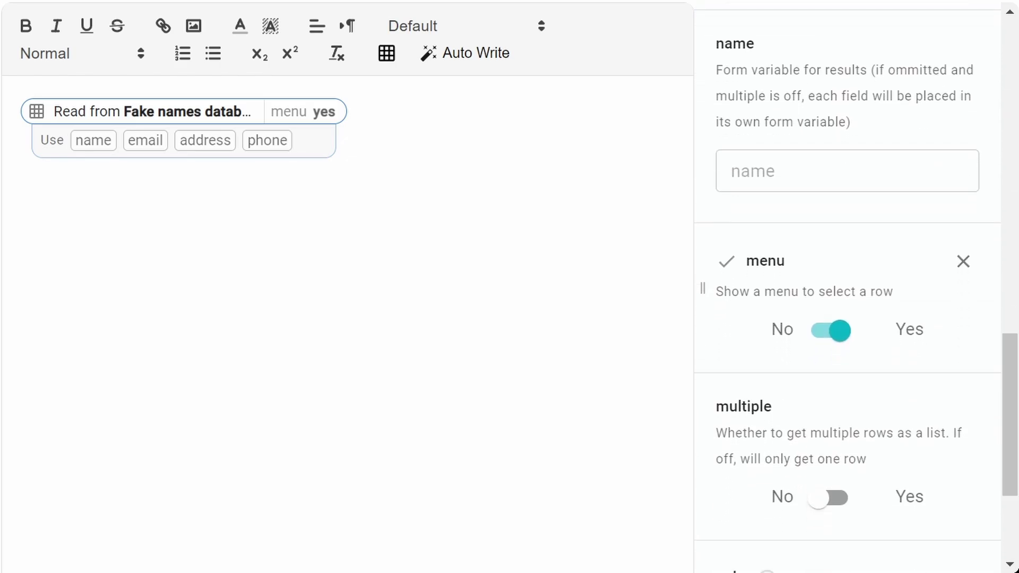
pyautogui.click(844, 174)
pyautogui.write('database')
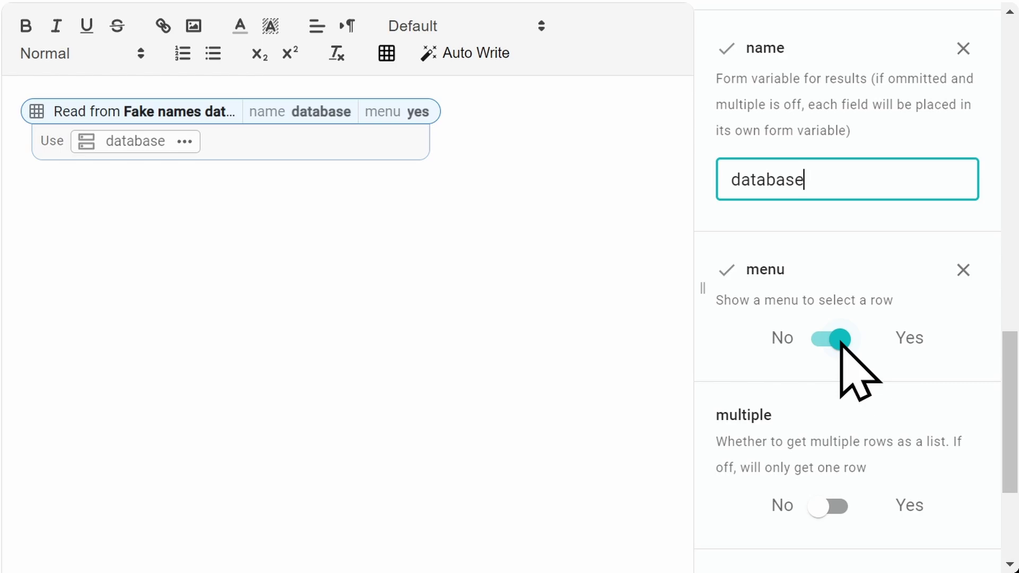
pyautogui.click(840, 341)
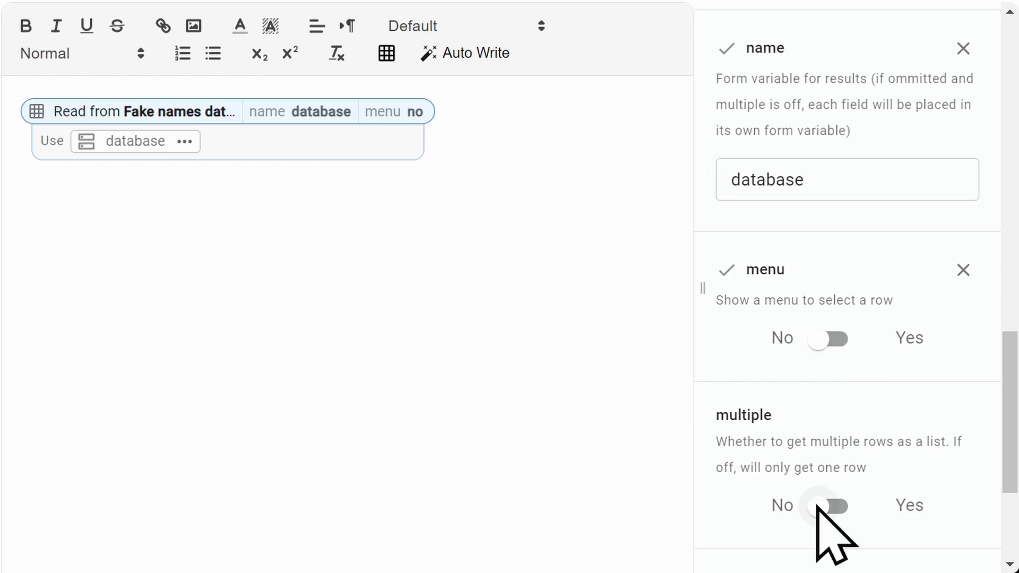
pyautogui.click(829, 506)
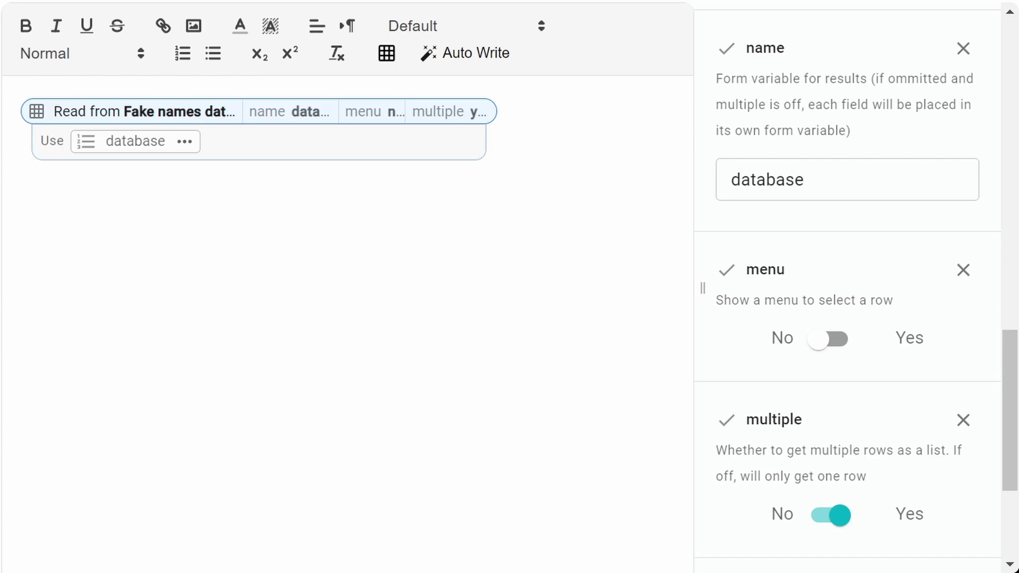
pyautogui.click(185, 143)
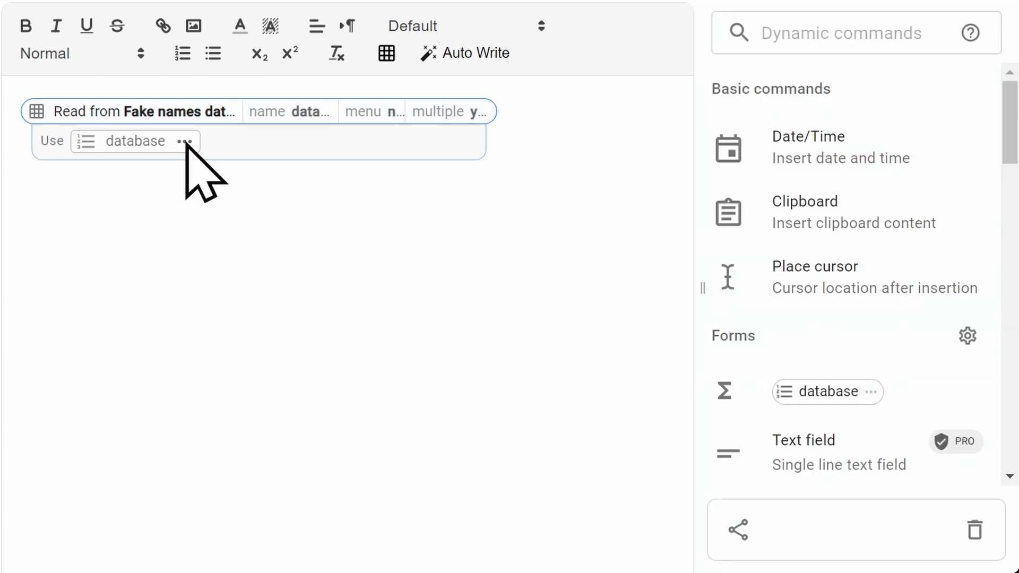
# Step: Insert a table built from the database list and change the snippet shortcut to /db
pyautogui.click(185, 142)
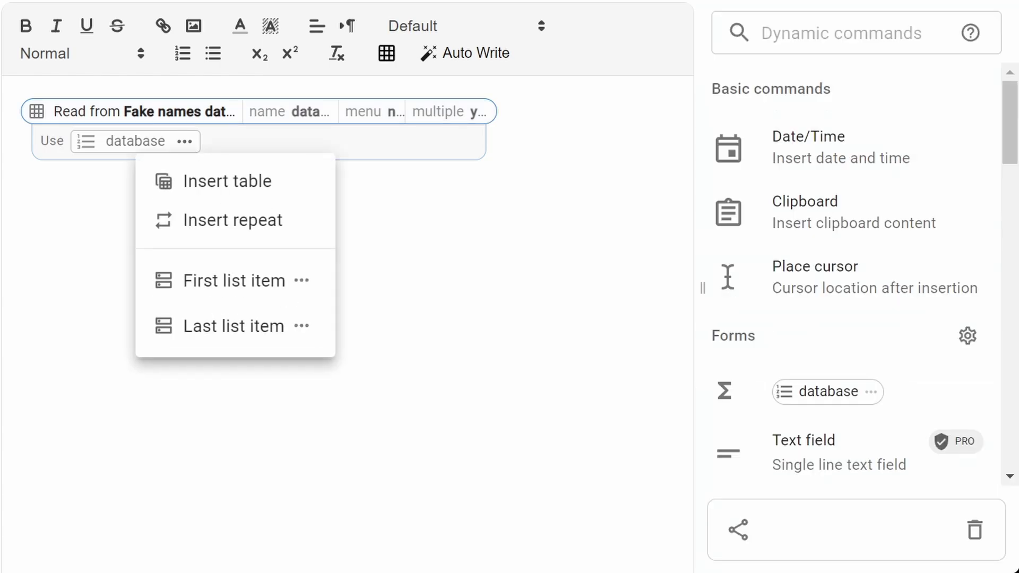
pyautogui.click(246, 184)
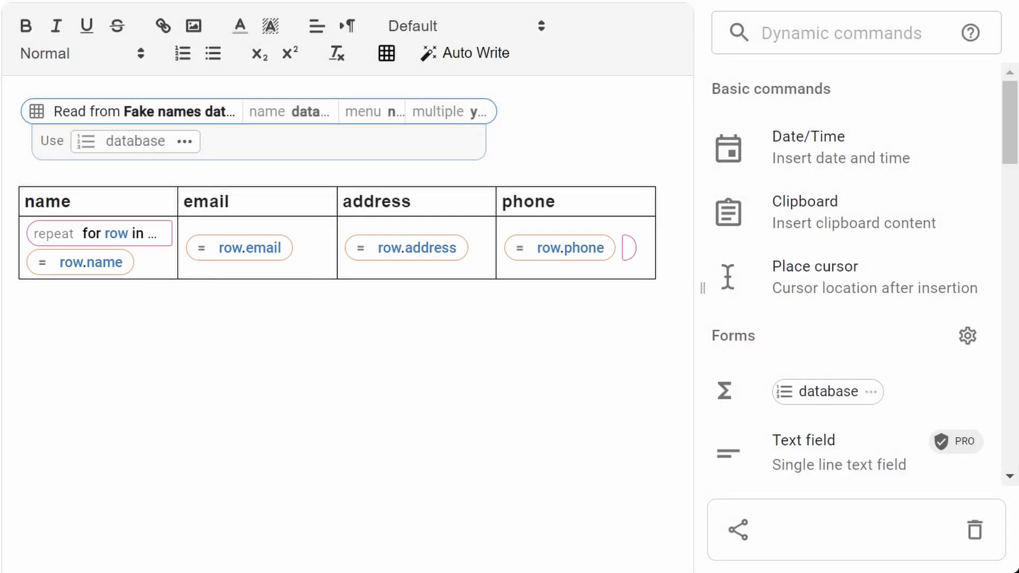
pyautogui.doubleClick(655, 116)
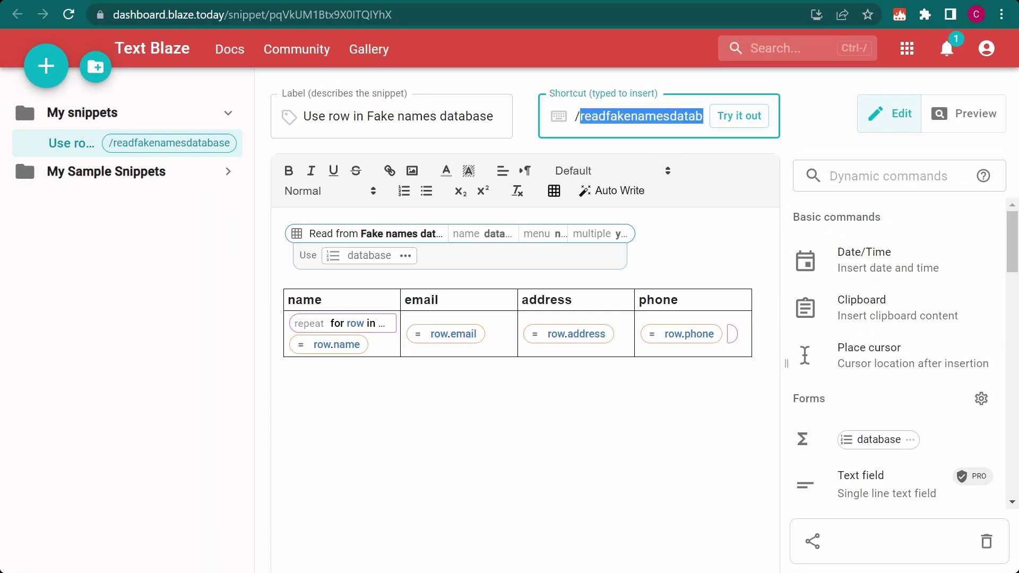
pyautogui.write('db')
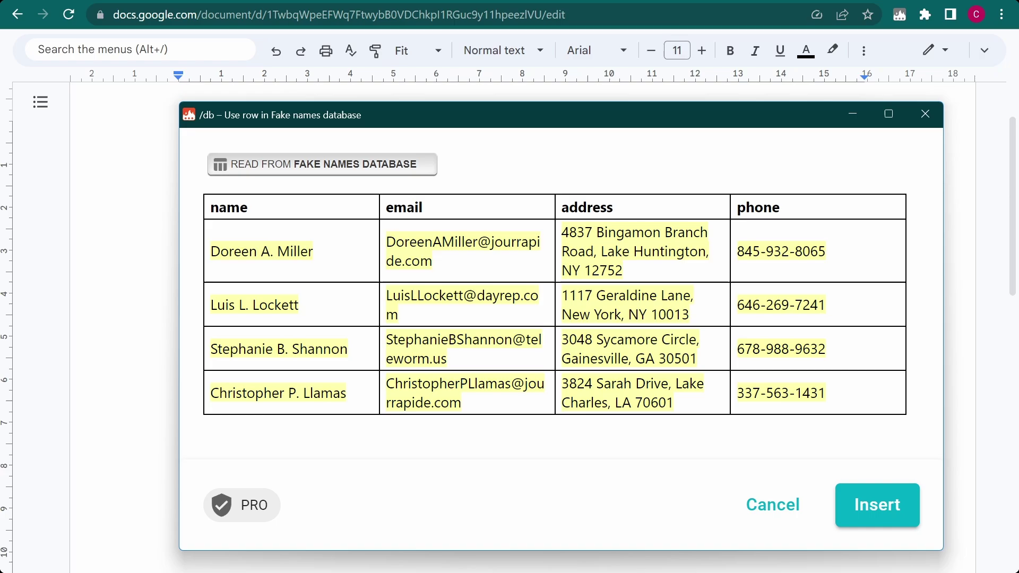
# Step: Insert the four-row name, email, address and phone table into the Google Doc
pyautogui.click(883, 517)
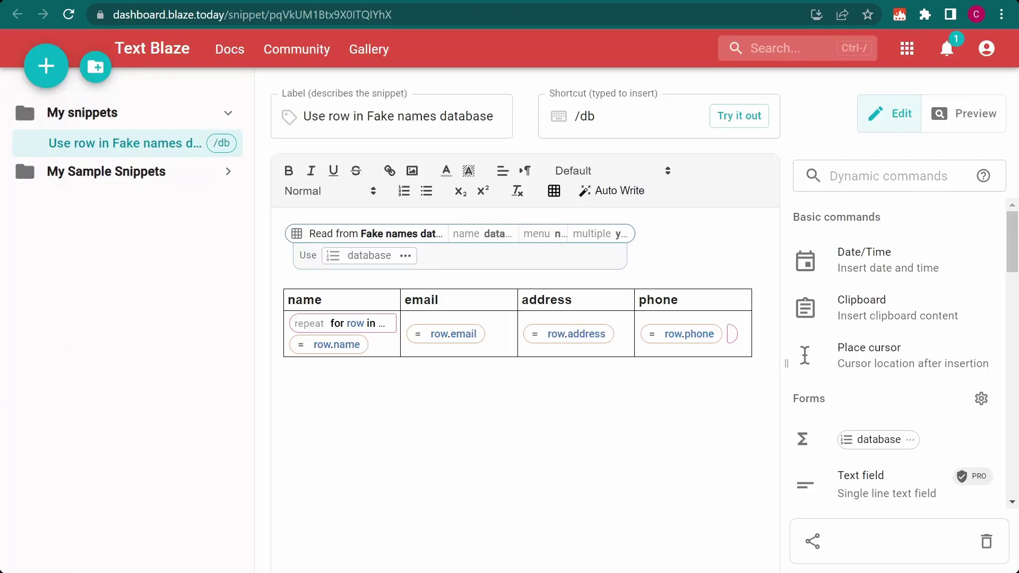
pyautogui.click(372, 325)
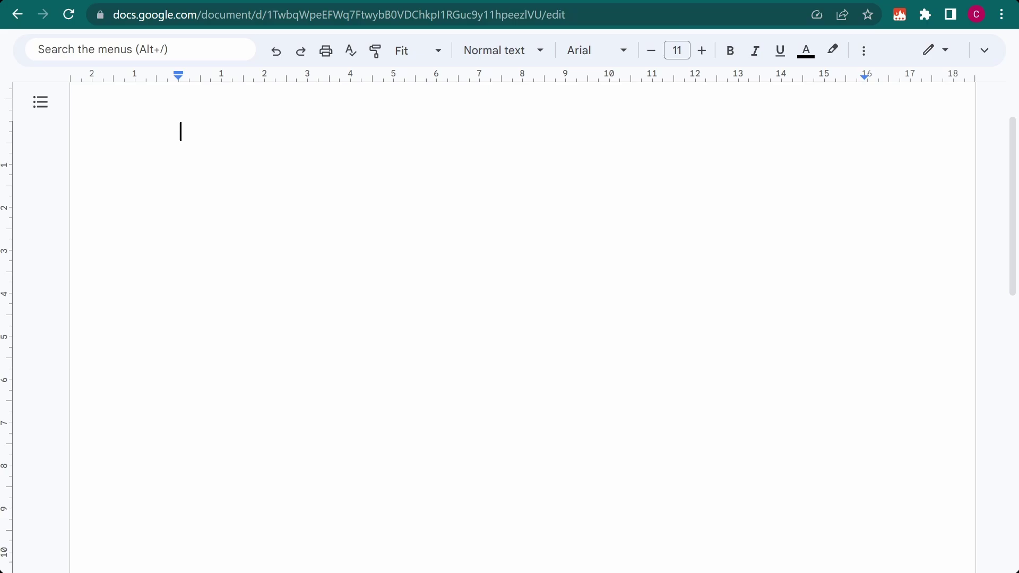
# Step: Trigger /db in the document and insert the six-row fake names table
pyautogui.write('/db')
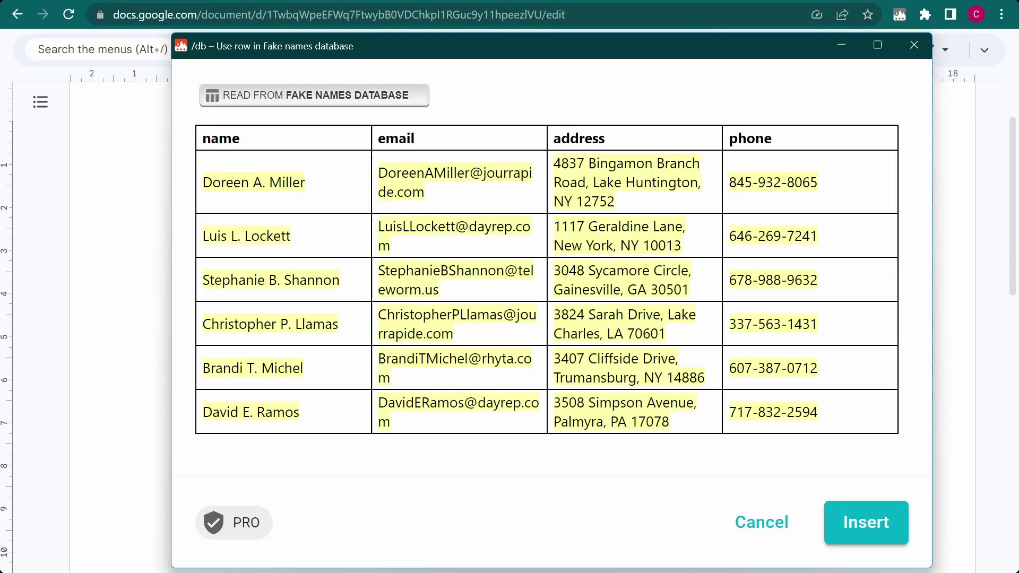
pyautogui.click(866, 523)
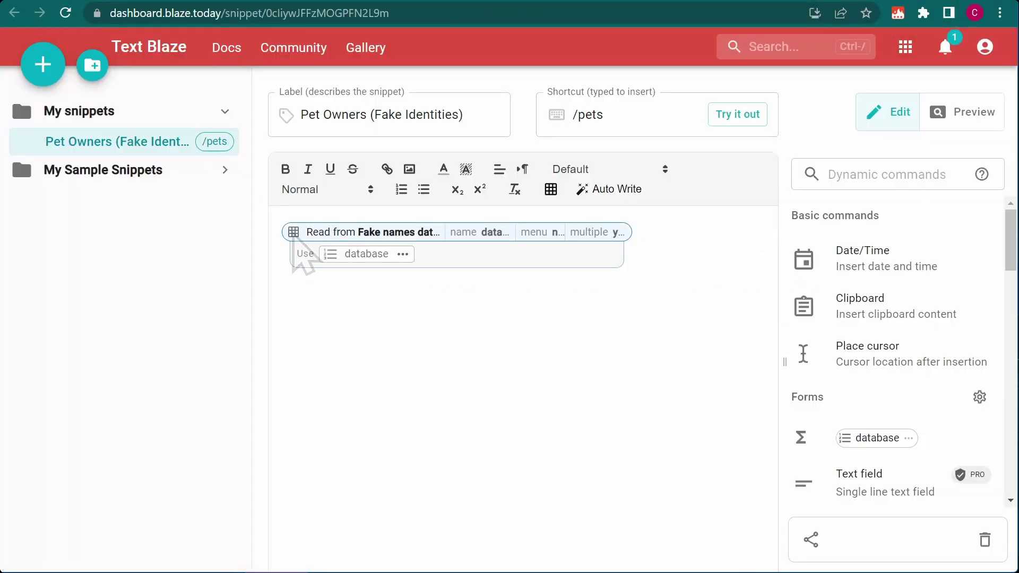
# Step: Filter the read command to rows where Pet <> Dog, then insert a table from the database list
pyautogui.click(293, 233)
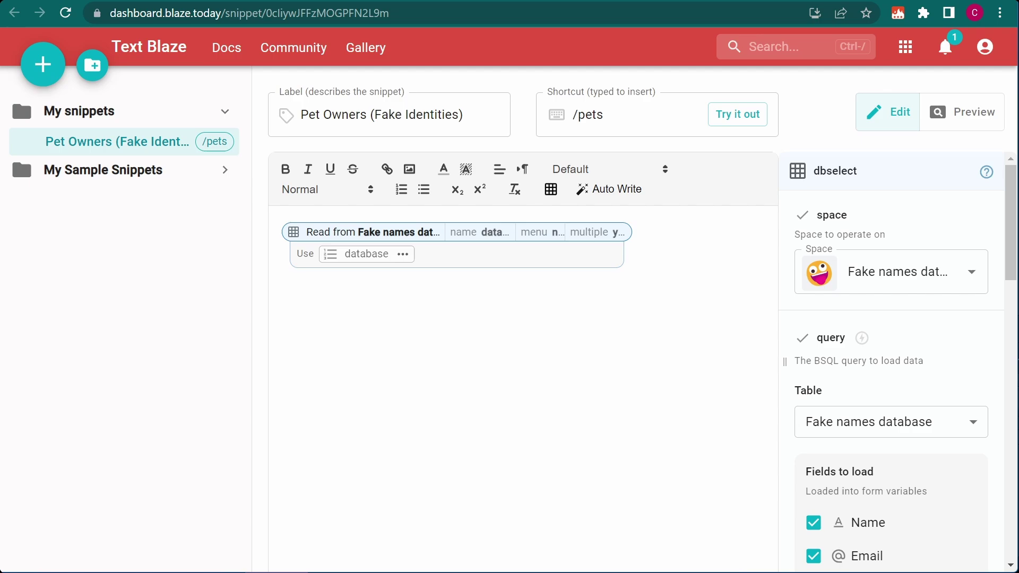
pyautogui.scroll(-15, 897, 361)
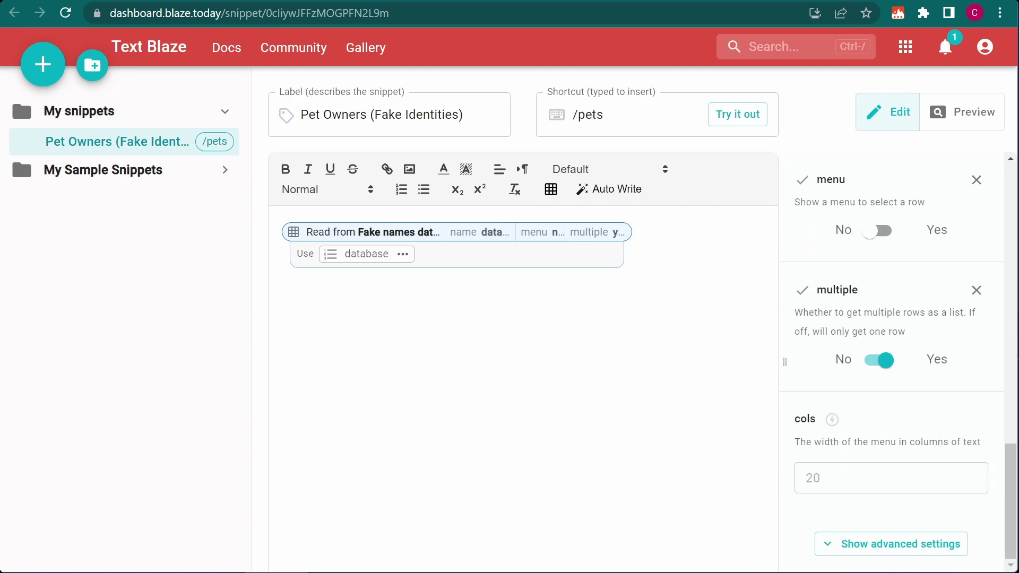
pyautogui.scroll(9, 896, 361)
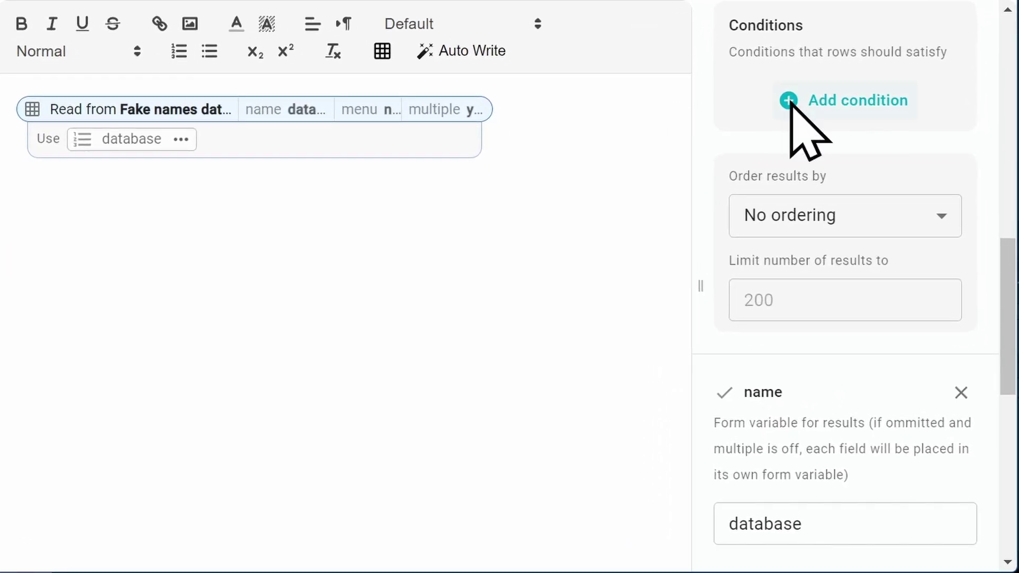
pyautogui.click(790, 101)
pyautogui.click(897, 101)
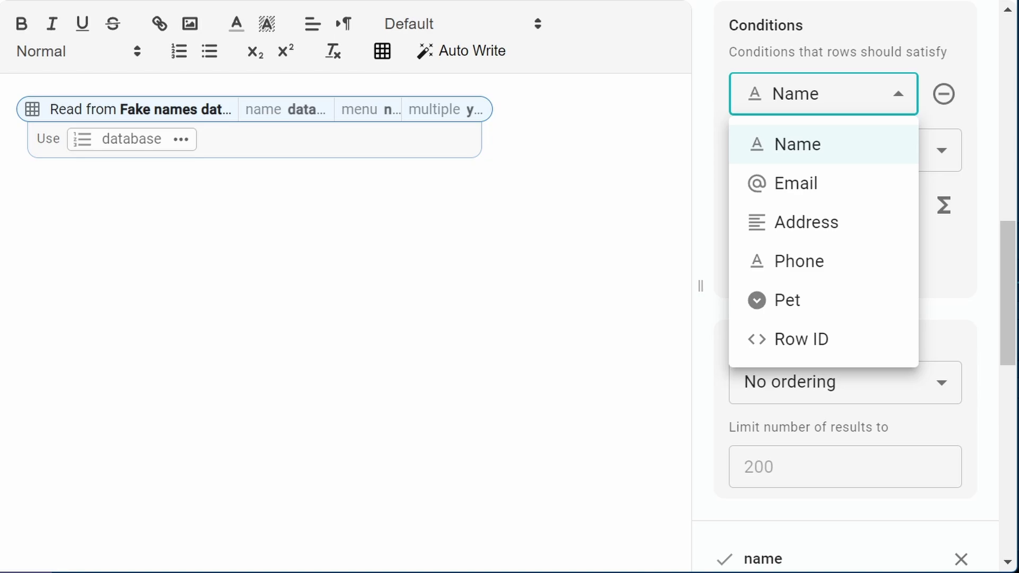
pyautogui.click(789, 301)
pyautogui.click(939, 157)
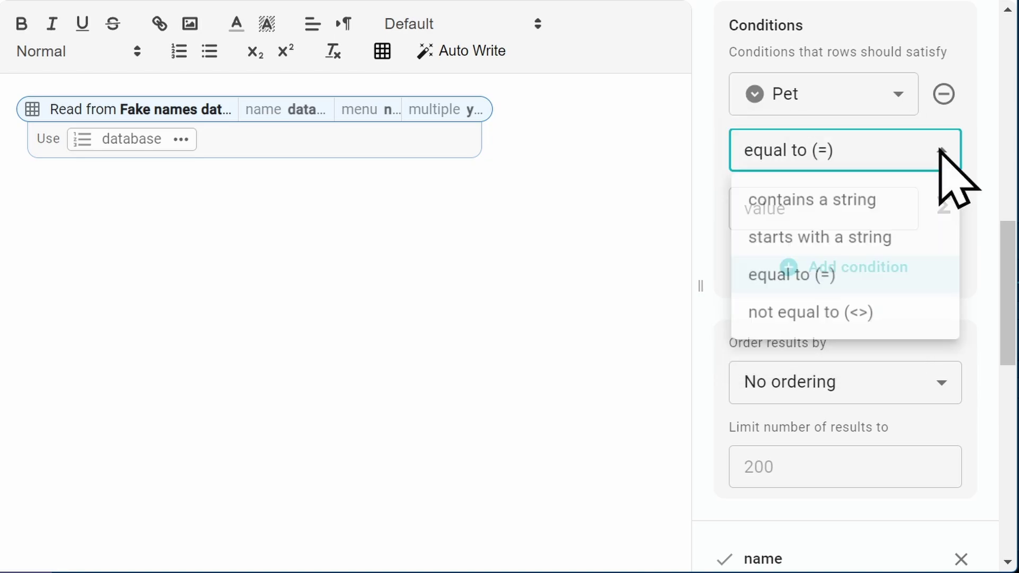
pyautogui.click(833, 313)
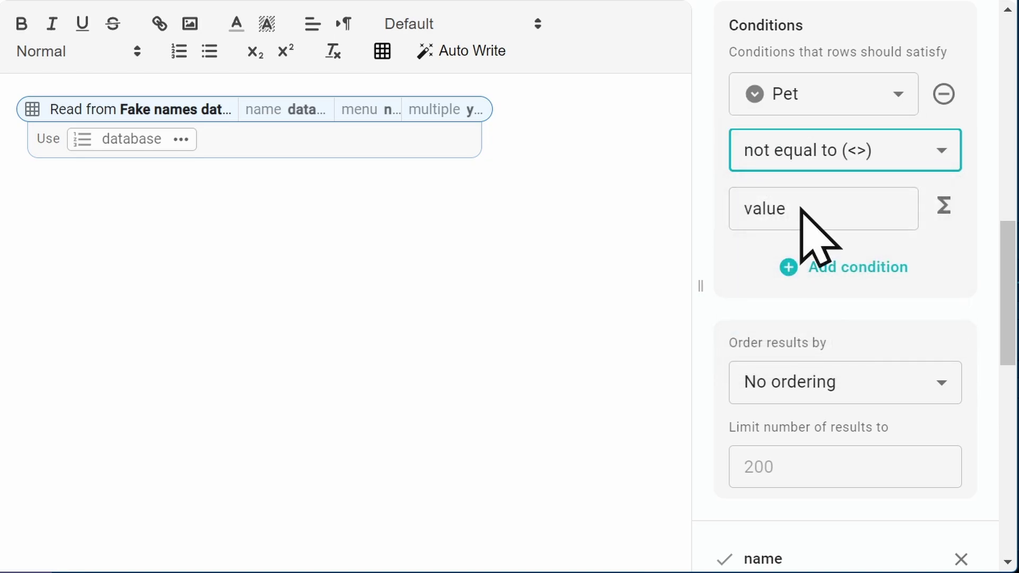
pyautogui.doubleClick(800, 210)
pyautogui.write('Dog')
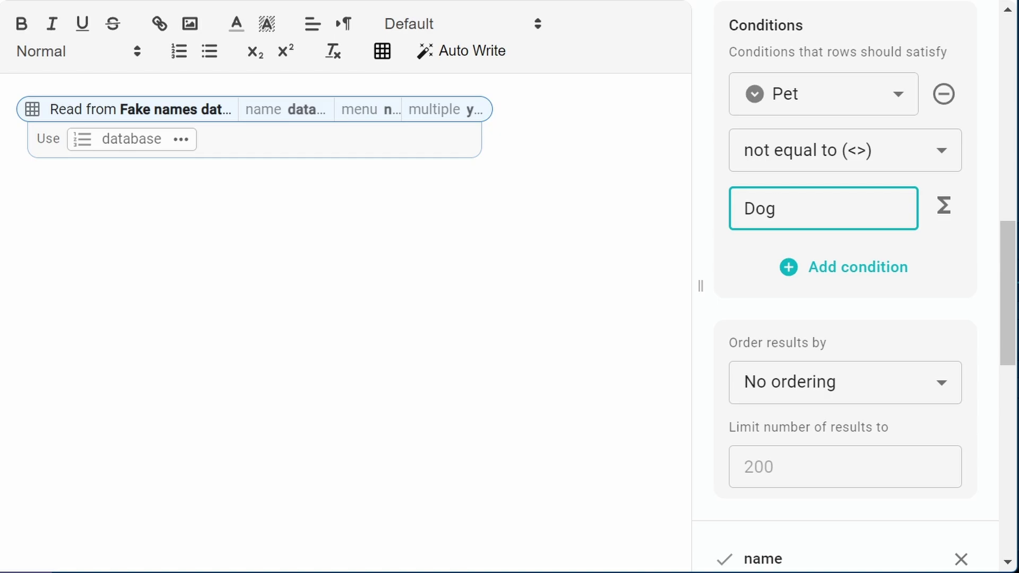
pyautogui.click(181, 139)
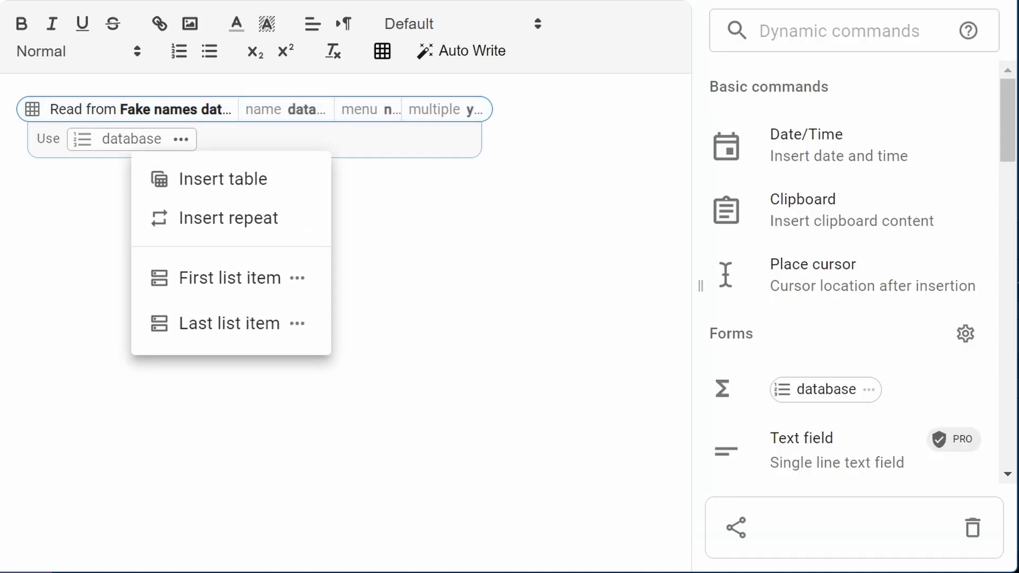
pyautogui.click(210, 183)
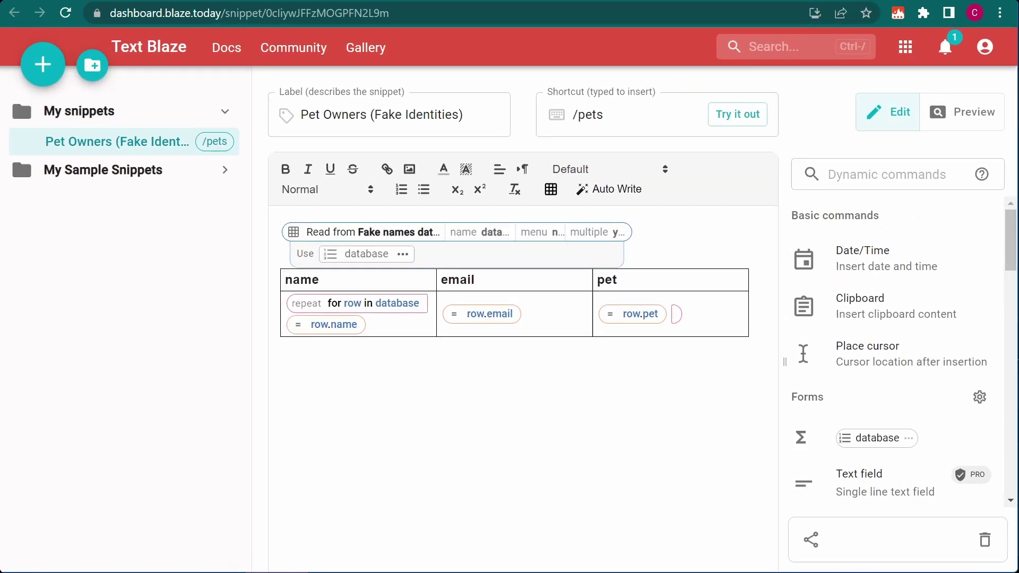
# Step: Trigger /pets in the document and insert the hamster and cat owners table
pyautogui.write('/pets')
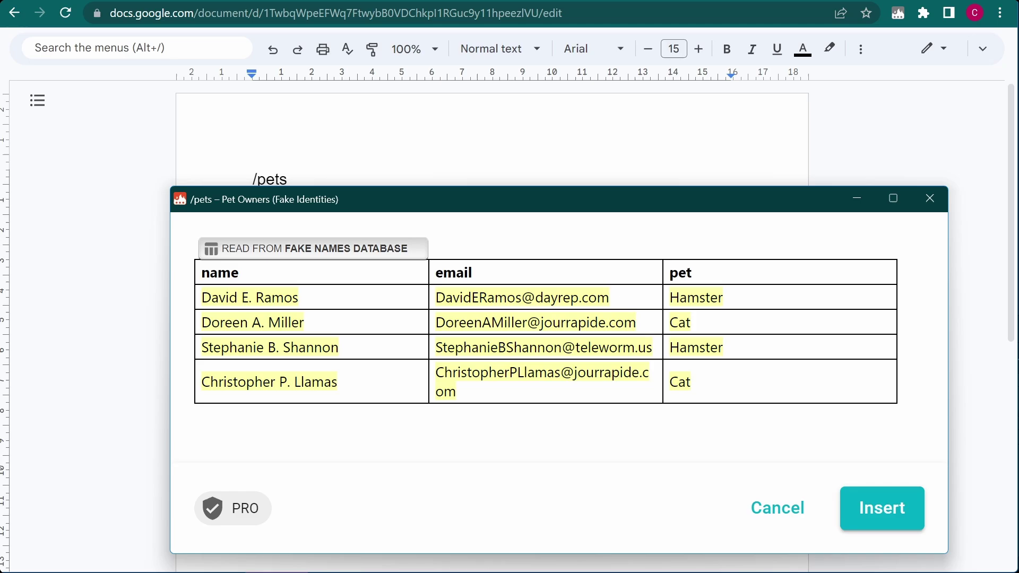
pyautogui.click(882, 508)
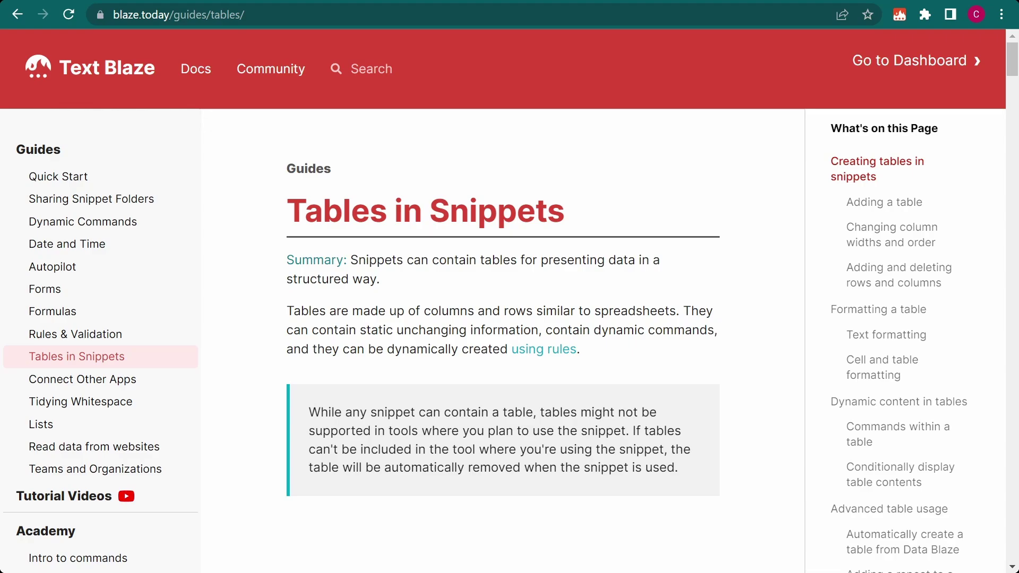
# Step: Go to the Text Blaze community forum from the help site header
pyautogui.click(252, 71)
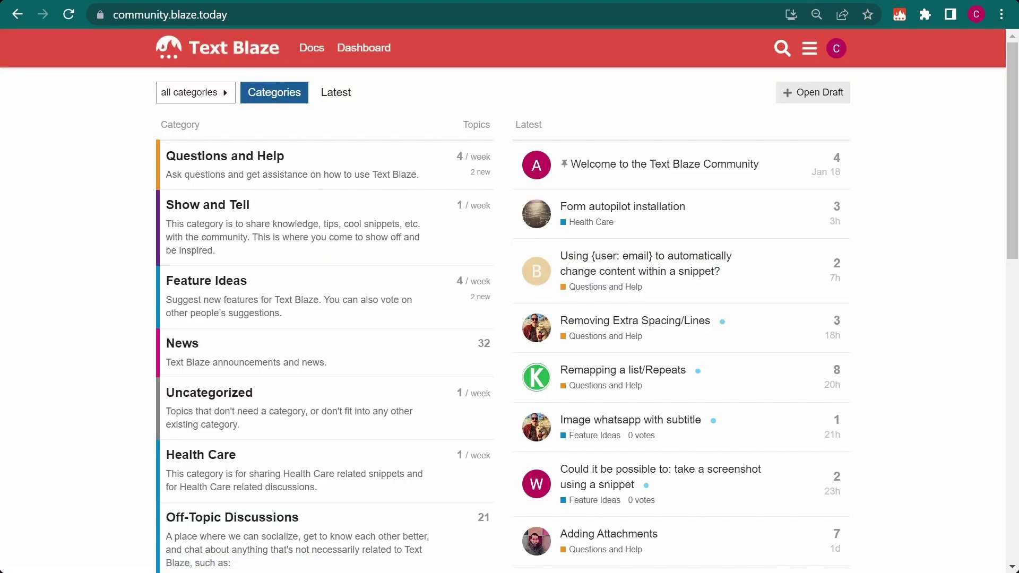